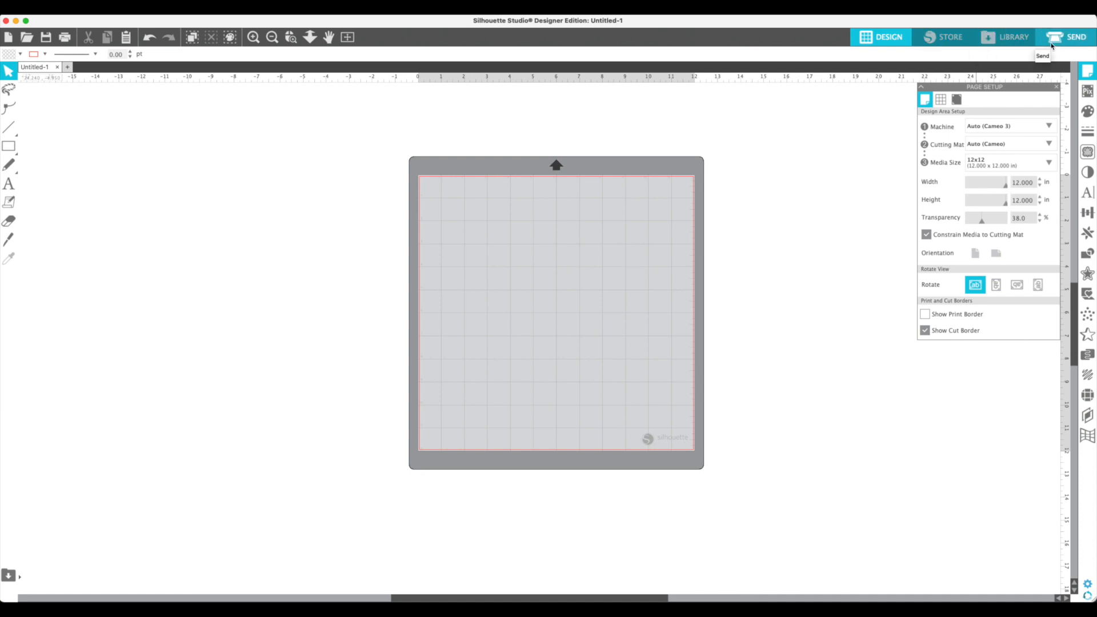
Step: Go to the design library and open the VIDEOS folder
{"action": "left_click", "coordinate": [1020, 45]}
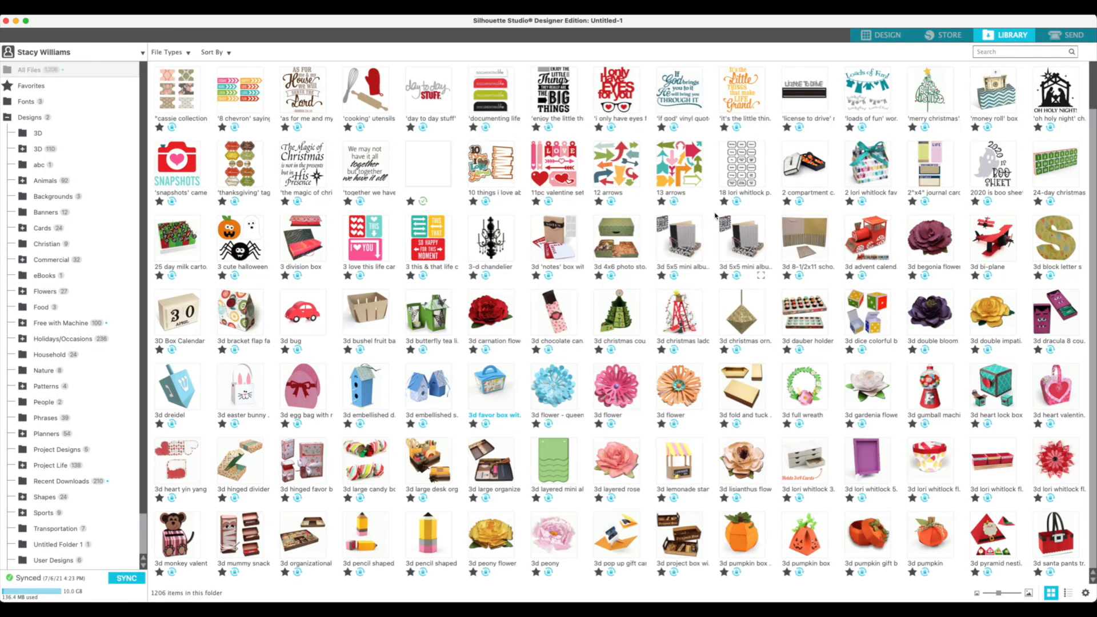
{"action": "scroll", "coordinate": [716, 216], "scroll_direction": "down", "scroll_amount": 5}
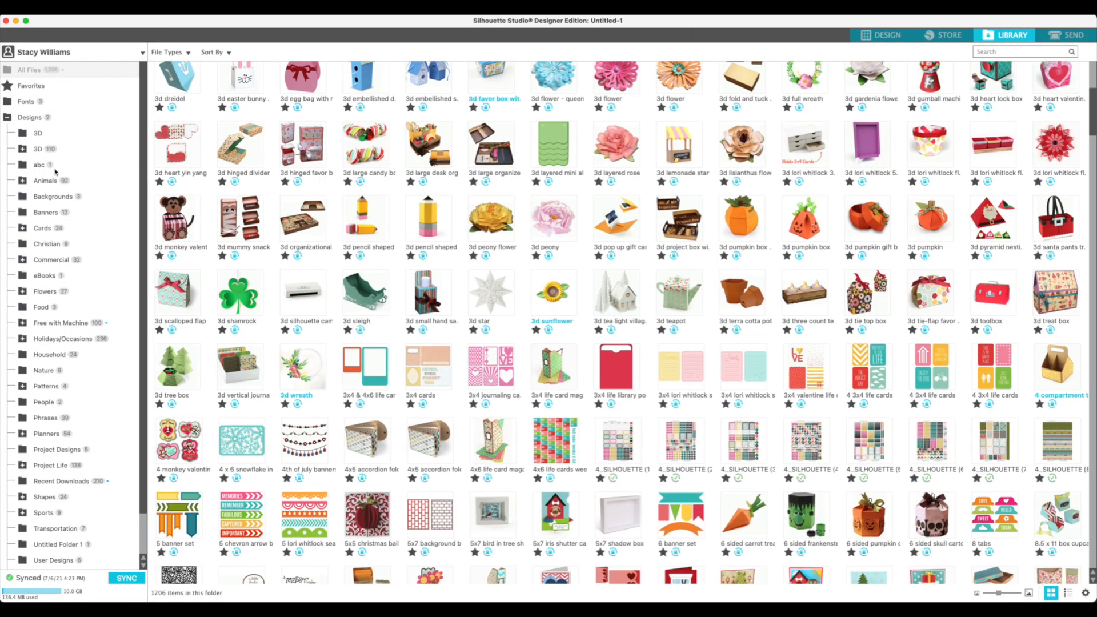
{"action": "scroll", "coordinate": [63, 266], "scroll_direction": "down", "scroll_amount": 3}
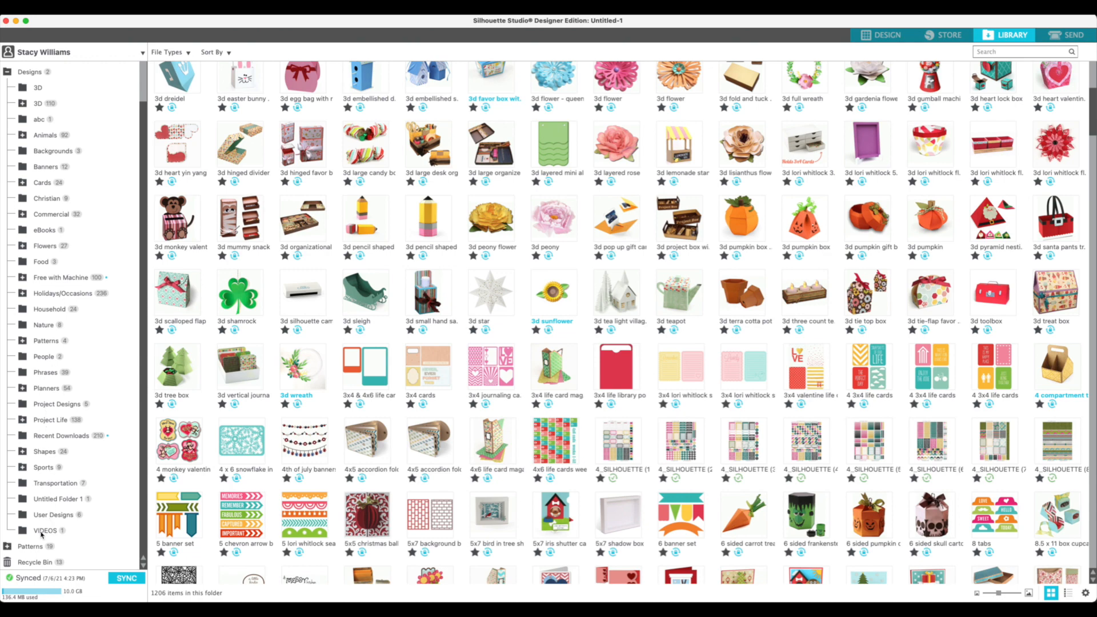
{"action": "left_click", "coordinate": [43, 531]}
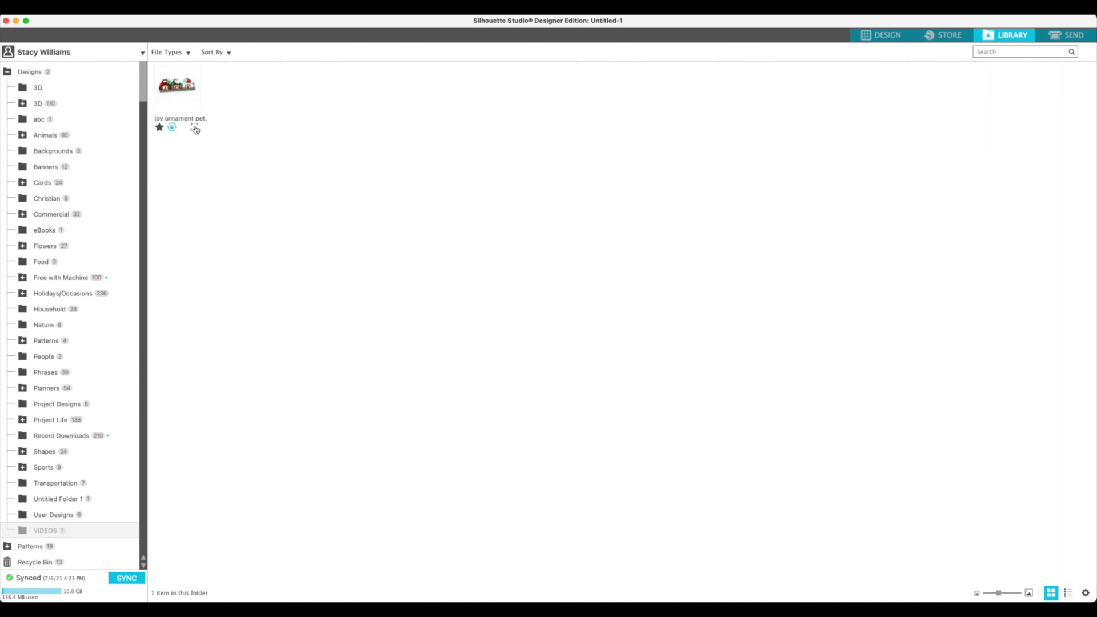
Step: Check the details of the joy ornament petal box set and open it in the design area
{"action": "left_click", "coordinate": [195, 128]}
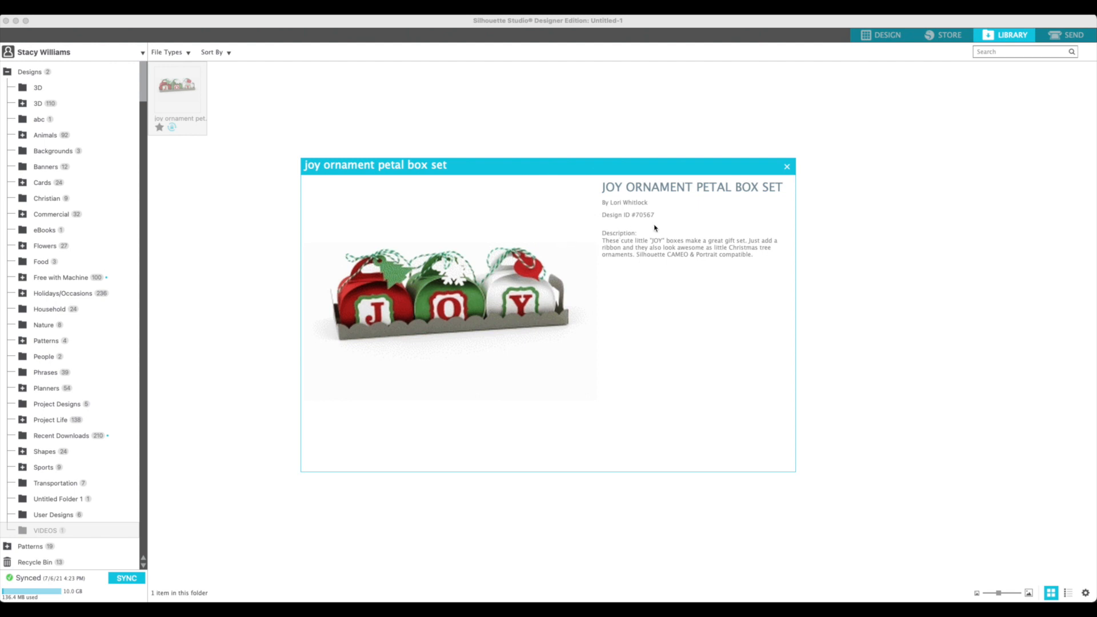
{"action": "left_click", "coordinate": [787, 167]}
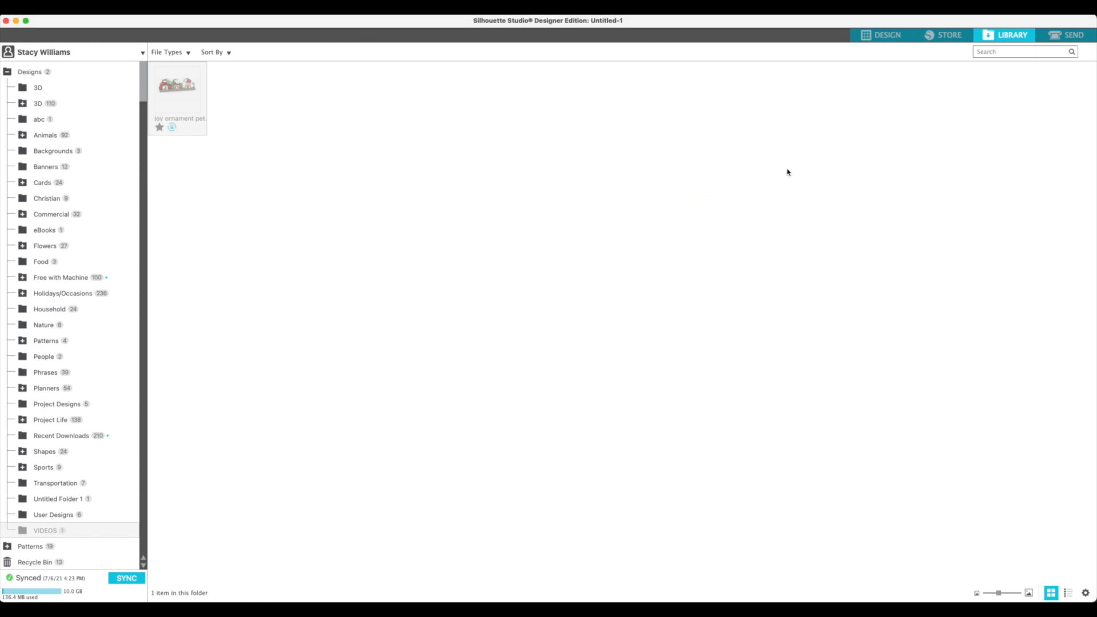
{"action": "double_click", "coordinate": [177, 86]}
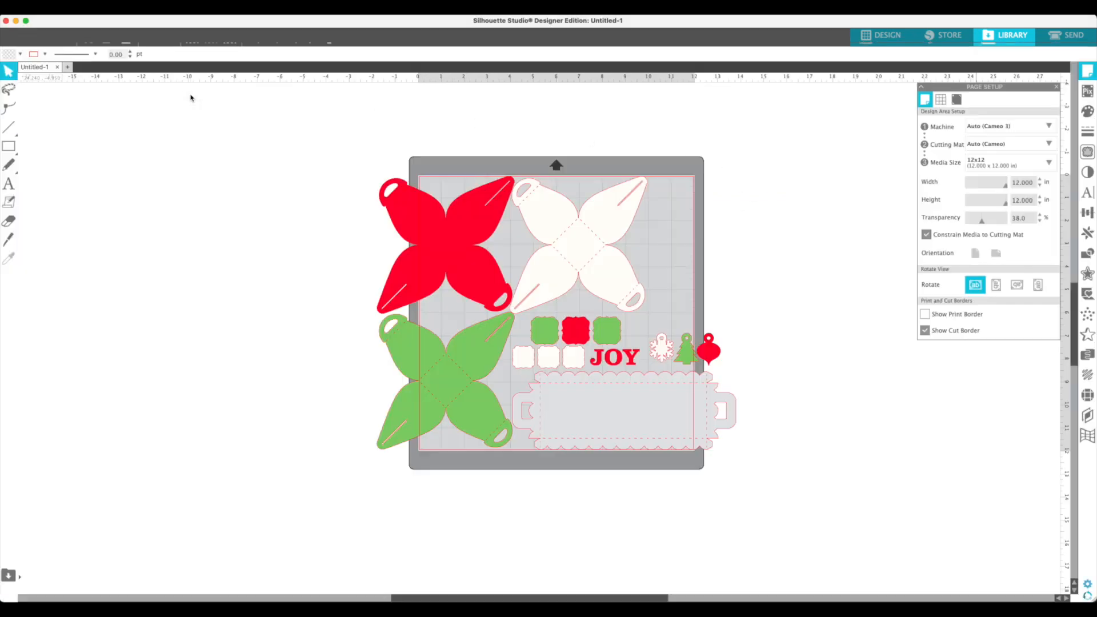
Step: Shift the whole petal box design slightly up and ungroup it into separate pieces
{"action": "left_click_drag", "start_coordinate": [419, 243], "coordinate": [438, 224]}
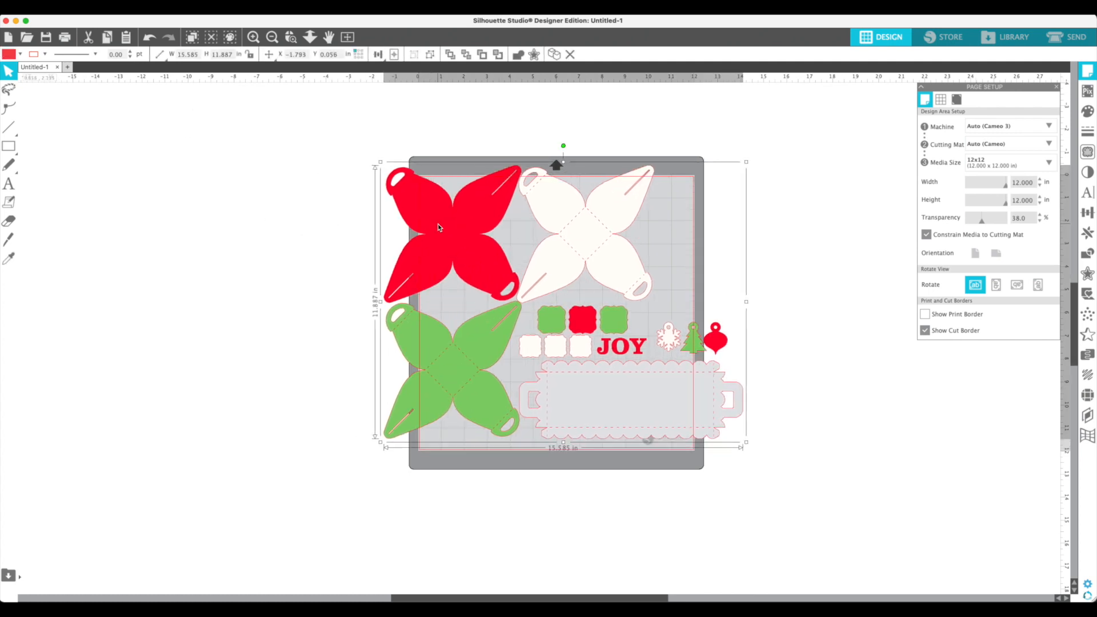
{"action": "right_click", "coordinate": [438, 226]}
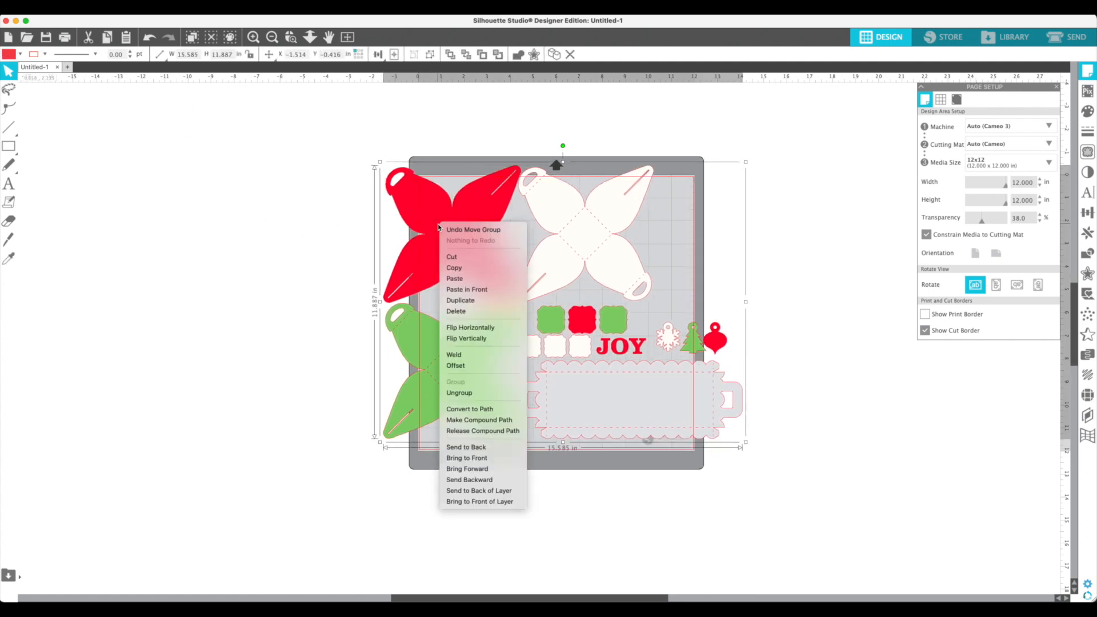
{"action": "left_click", "coordinate": [459, 392]}
{"action": "left_click", "coordinate": [363, 211]}
Step: Spread out the large petal boxes, moving the red and green ones off the mat and the white one over the mat's upper-left corner
{"action": "left_click_drag", "start_coordinate": [483, 235], "coordinate": [209, 183]}
{"action": "left_click_drag", "start_coordinate": [449, 364], "coordinate": [217, 423]}
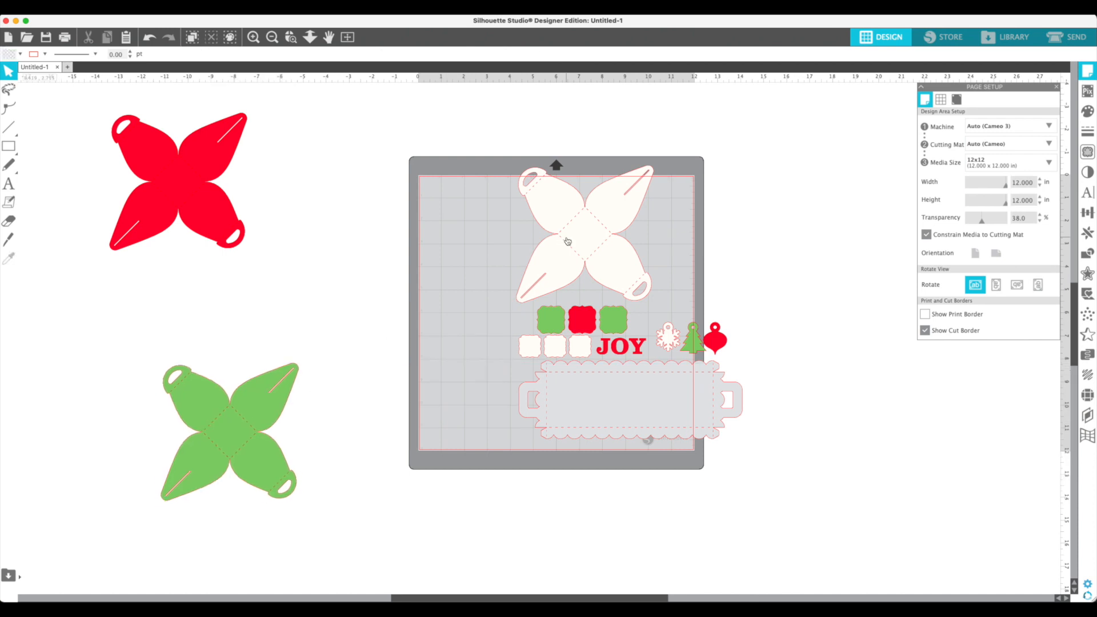
{"action": "left_click_drag", "start_coordinate": [584, 278], "coordinate": [445, 244]}
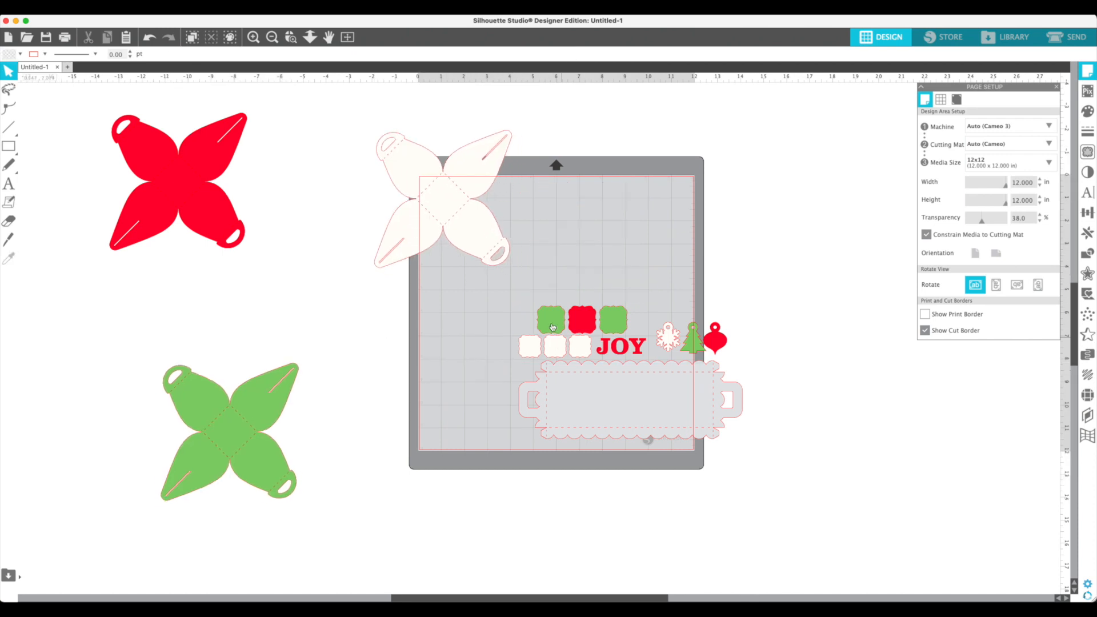
Step: Place the two green square labels and the green tree around the green petal box
{"action": "left_click_drag", "start_coordinate": [541, 321], "coordinate": [232, 363]}
{"action": "left_click_drag", "start_coordinate": [613, 318], "coordinate": [307, 431]}
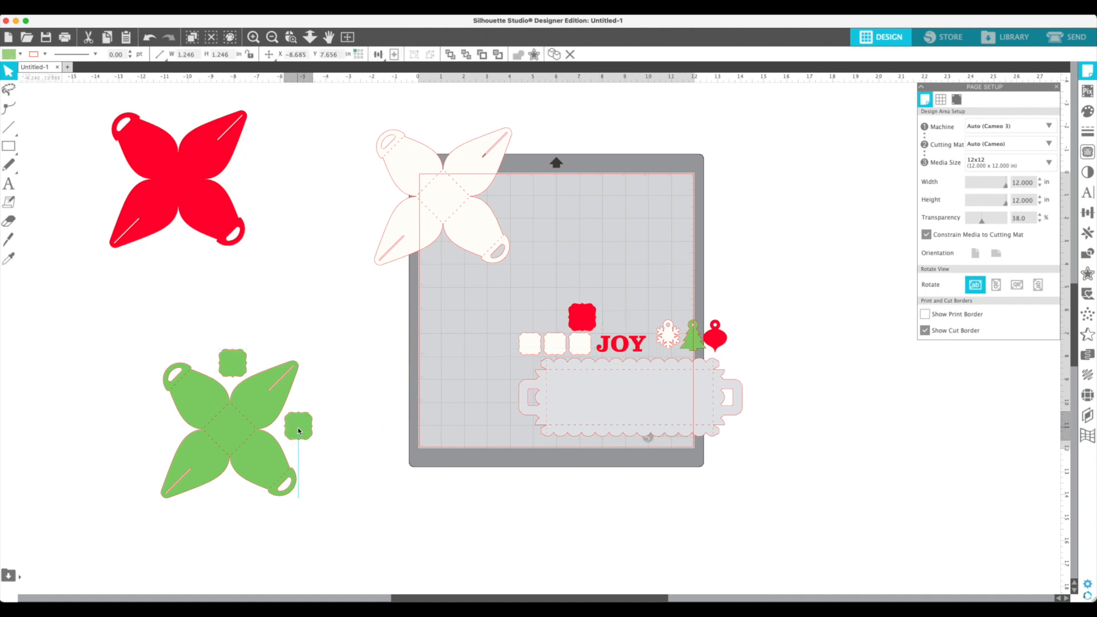
{"action": "left_click_drag", "start_coordinate": [693, 342], "coordinate": [166, 429]}
{"action": "left_click", "coordinate": [135, 412]}
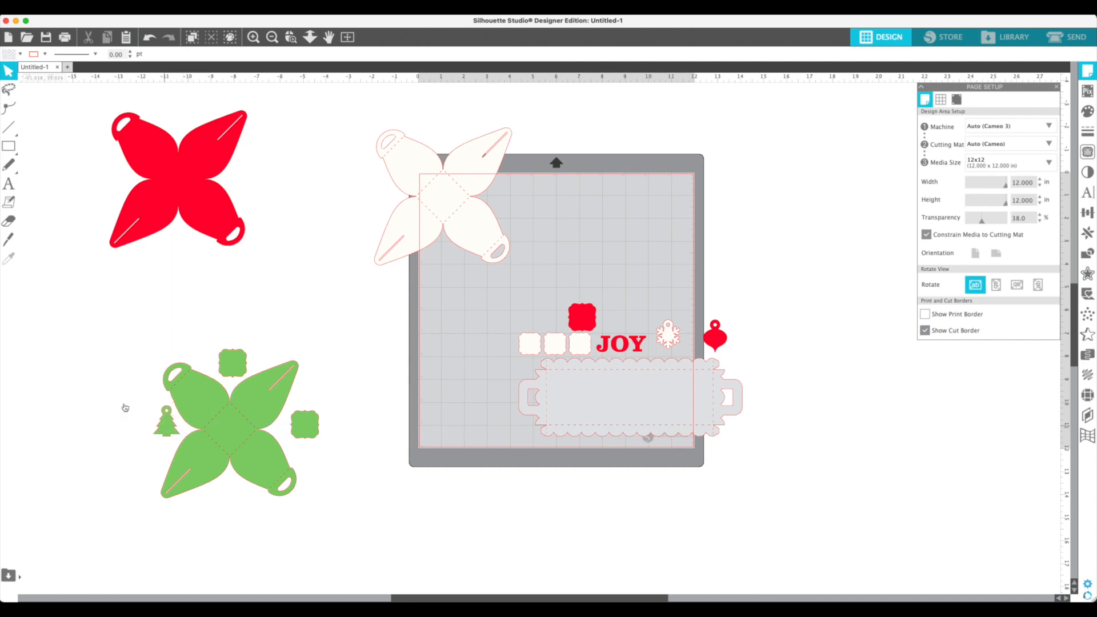
Step: Group the green petal box with its labels and tree, and shift the group slightly
{"action": "left_click_drag", "start_coordinate": [112, 335], "coordinate": [335, 525]}
{"action": "right_click", "coordinate": [274, 391]}
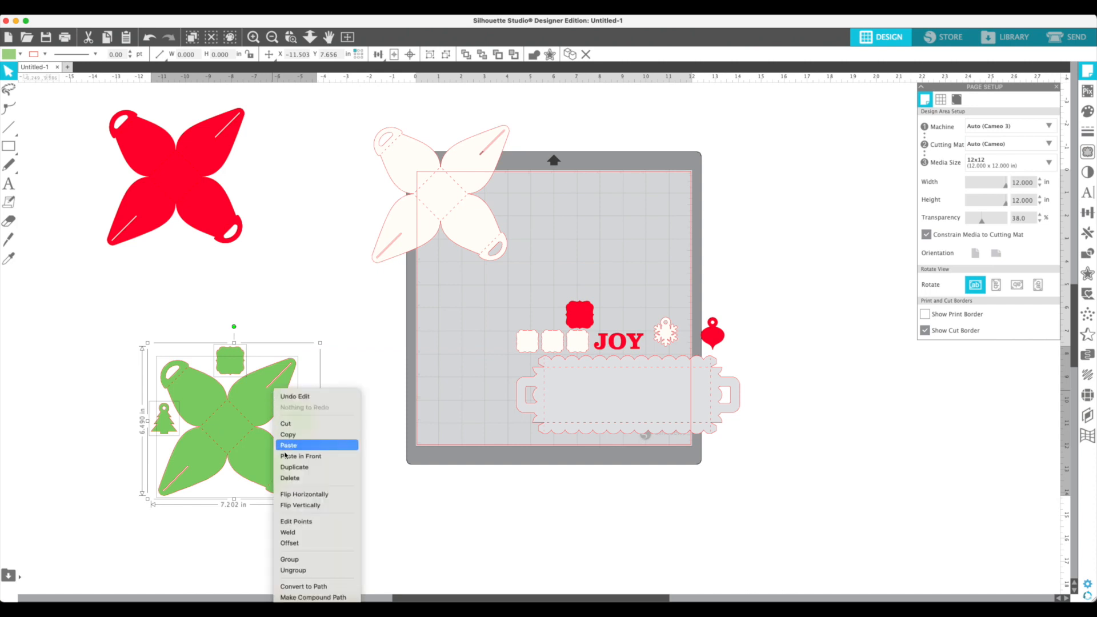
{"action": "left_click", "coordinate": [290, 558]}
{"action": "left_click_drag", "start_coordinate": [264, 443], "coordinate": [244, 458]}
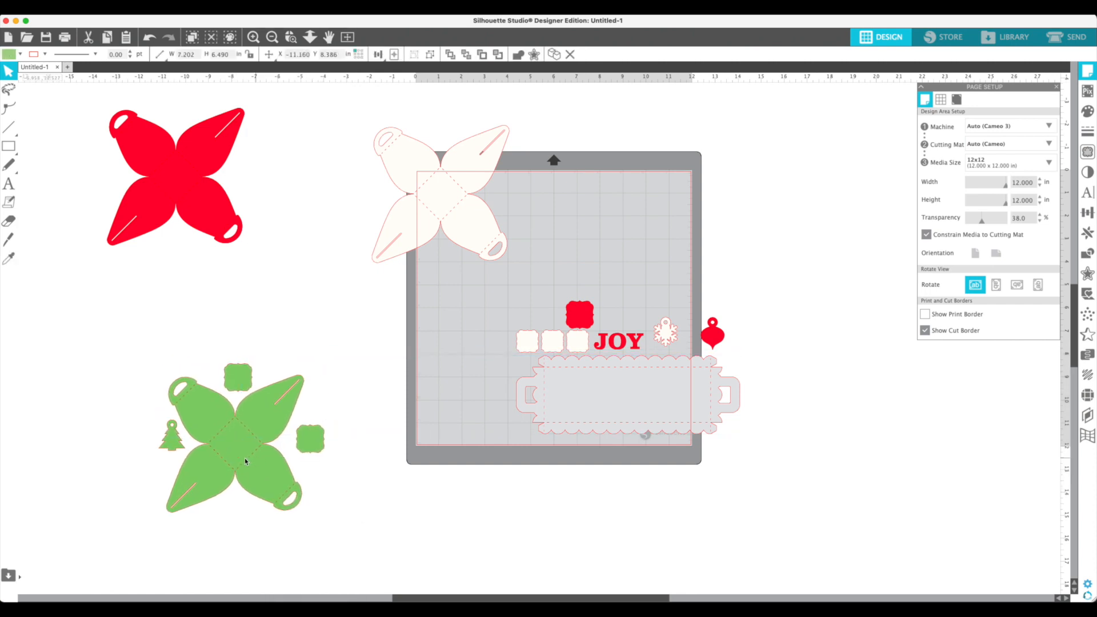
Step: Place the red square label, the JOY letters and the red ornament around the red petal box
{"action": "scroll", "coordinate": [471, 318], "scroll_direction": "right", "scroll_amount": 3}
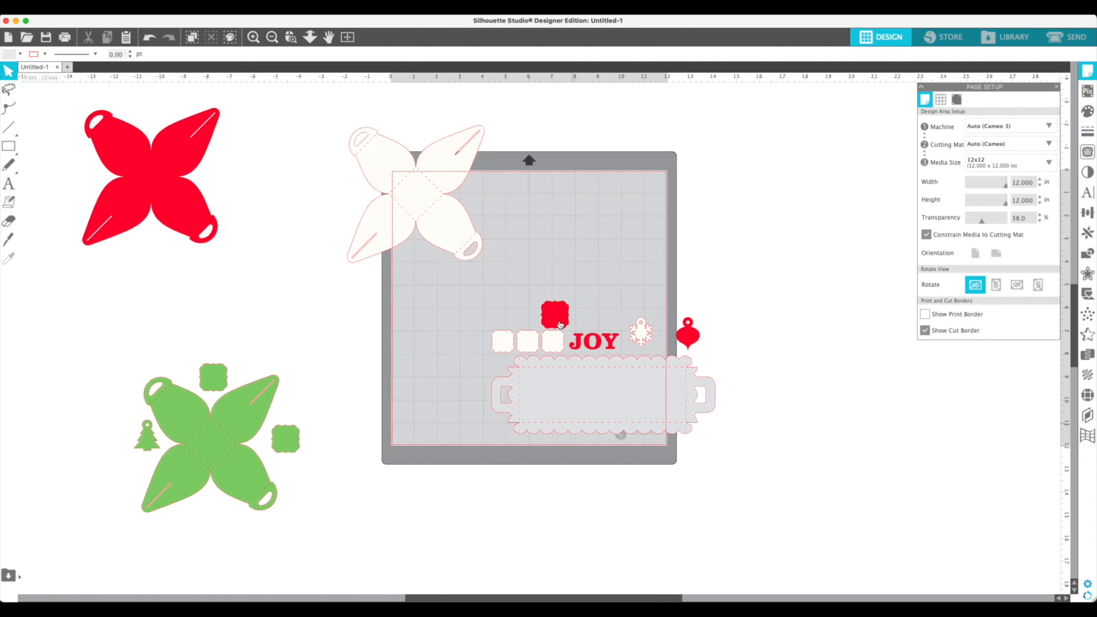
{"action": "left_click_drag", "start_coordinate": [550, 315], "coordinate": [215, 191]}
{"action": "left_click", "coordinate": [535, 291]}
{"action": "left_click", "coordinate": [523, 324]}
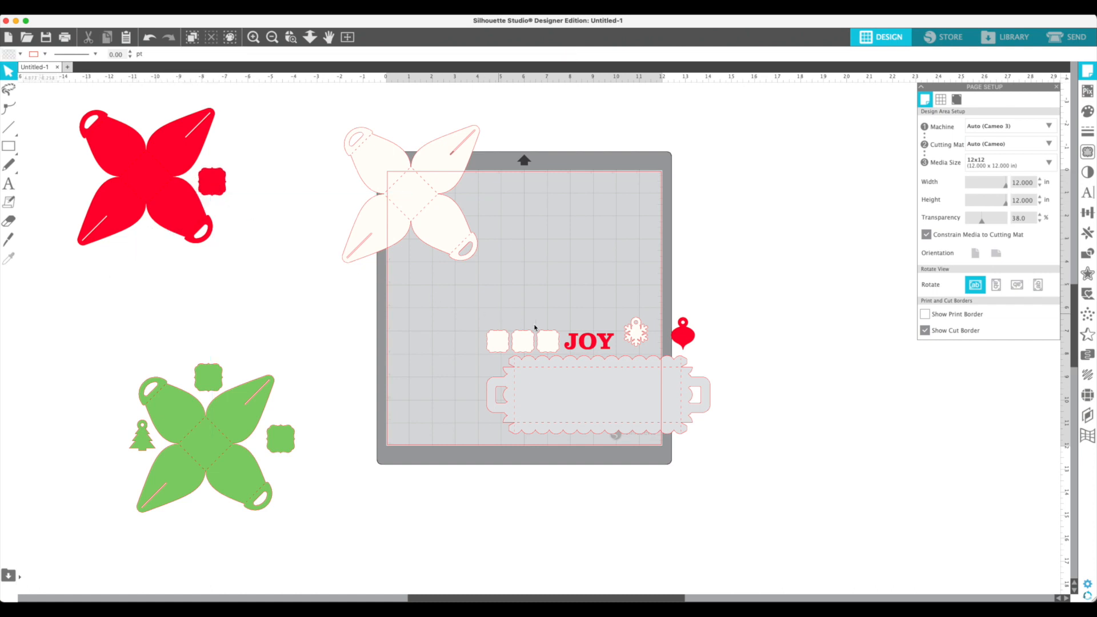
{"action": "left_click_drag", "start_coordinate": [580, 341], "coordinate": [140, 240]}
{"action": "left_click_drag", "start_coordinate": [682, 339], "coordinate": [81, 181]}
{"action": "left_click", "coordinate": [74, 116]}
Step: Group the red petal box with its label, JOY letters and ornament, and shift the group slightly
{"action": "scroll", "coordinate": [74, 116], "scroll_direction": "left", "scroll_amount": 3}
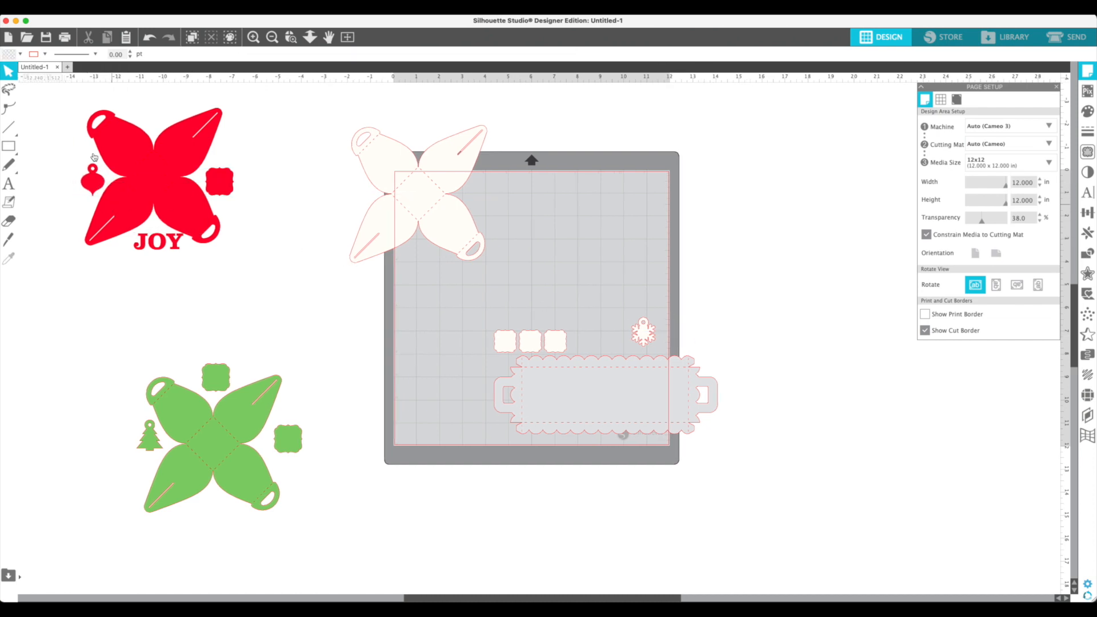
{"action": "scroll", "coordinate": [76, 111], "scroll_direction": "left", "scroll_amount": 2}
{"action": "left_click_drag", "start_coordinate": [133, 152], "coordinate": [273, 258]}
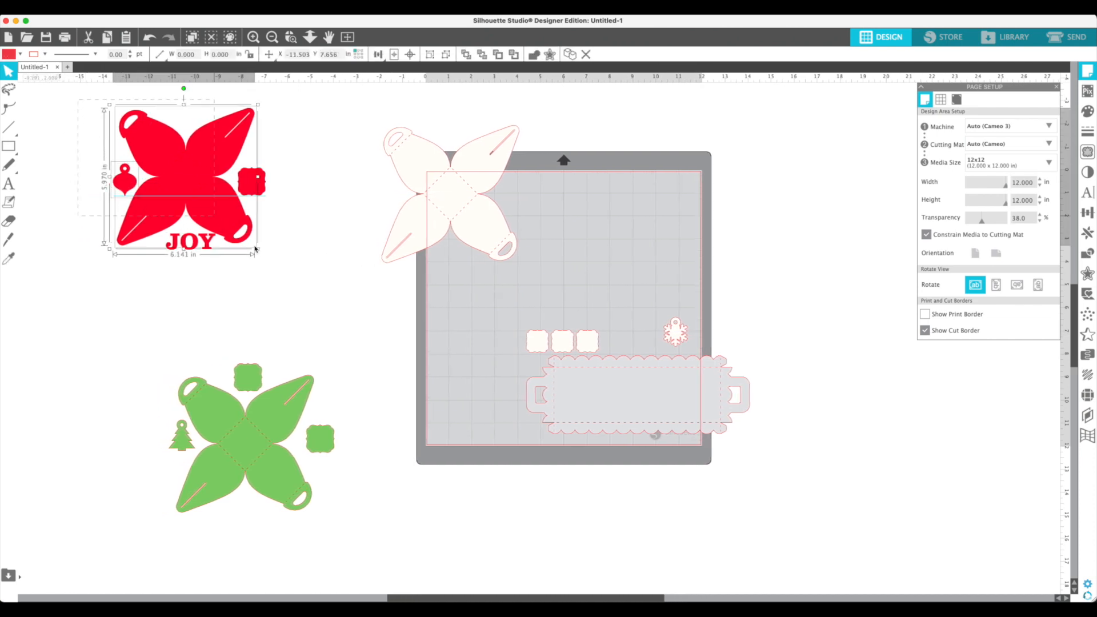
{"action": "right_click", "coordinate": [234, 228]}
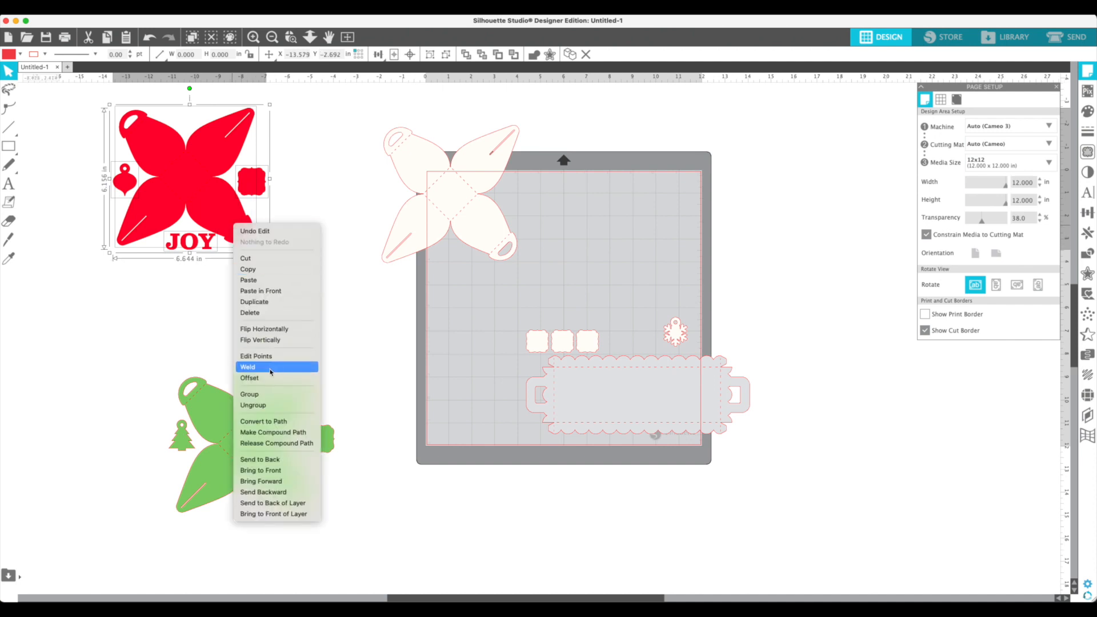
{"action": "left_click", "coordinate": [247, 394]}
{"action": "left_click_drag", "start_coordinate": [223, 230], "coordinate": [194, 247]}
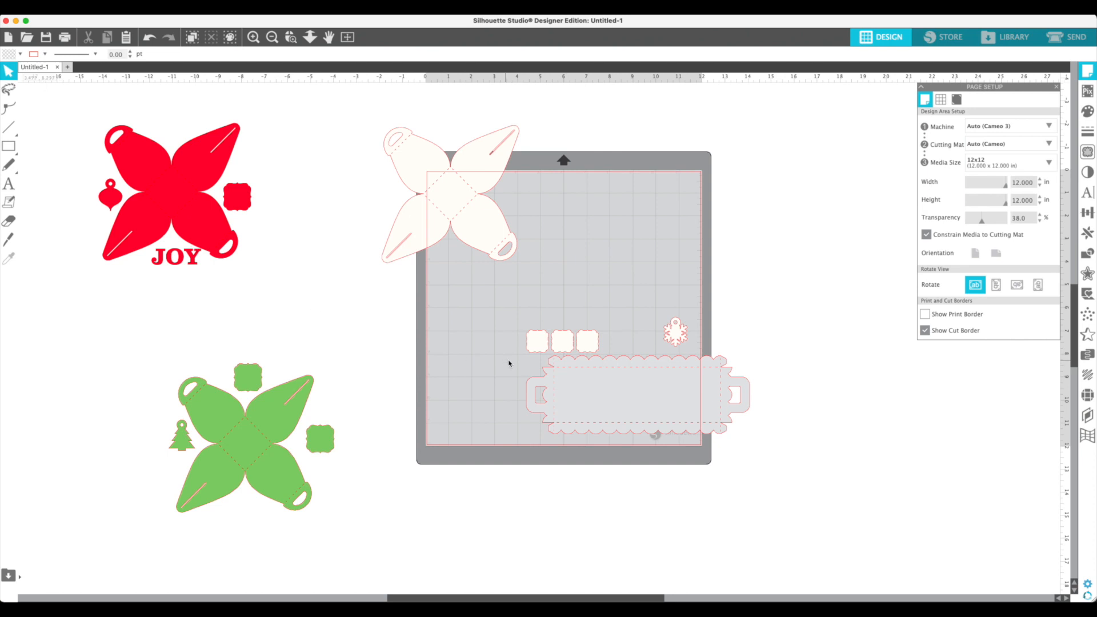
Step: Place the three white square labels and the snowflake around the white petal box
{"action": "left_click_drag", "start_coordinate": [536, 342], "coordinate": [465, 283]}
{"action": "left_click_drag", "start_coordinate": [409, 226], "coordinate": [390, 191]}
{"action": "left_click_drag", "start_coordinate": [563, 342], "coordinate": [514, 205]}
{"action": "left_click_drag", "start_coordinate": [586, 343], "coordinate": [451, 136]}
{"action": "left_click", "coordinate": [643, 302]}
{"action": "left_click_drag", "start_coordinate": [674, 333], "coordinate": [451, 258]}
{"action": "left_click", "coordinate": [336, 142]}
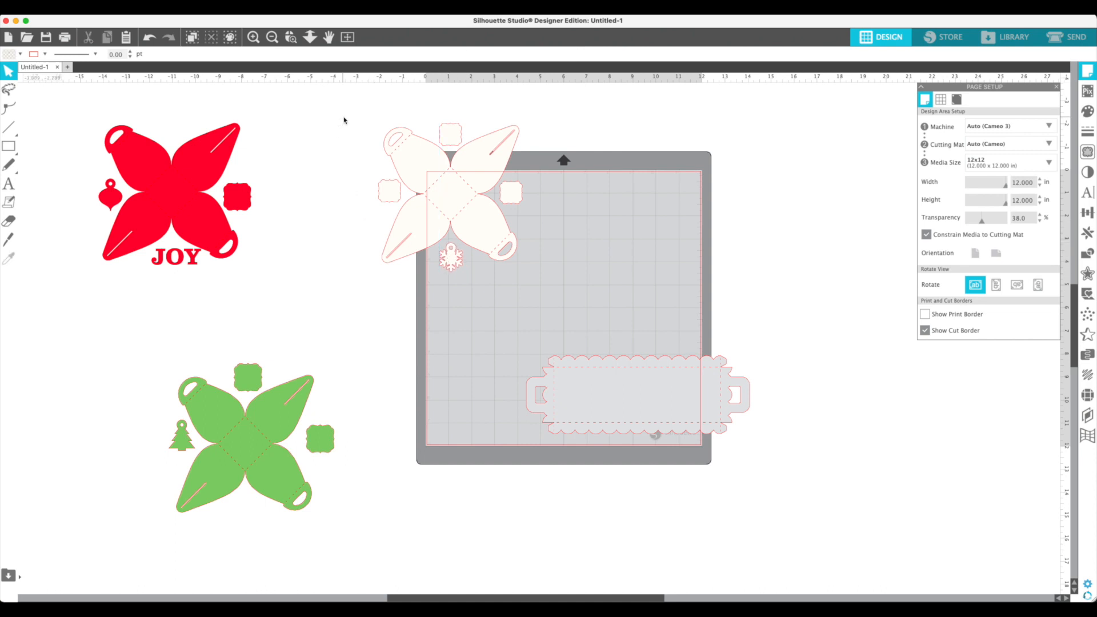
Step: Group the white petal box with its labels and snowflake, and move the group to the mat's right edge
{"action": "left_click", "coordinate": [486, 244]}
{"action": "right_click", "coordinate": [473, 235]}
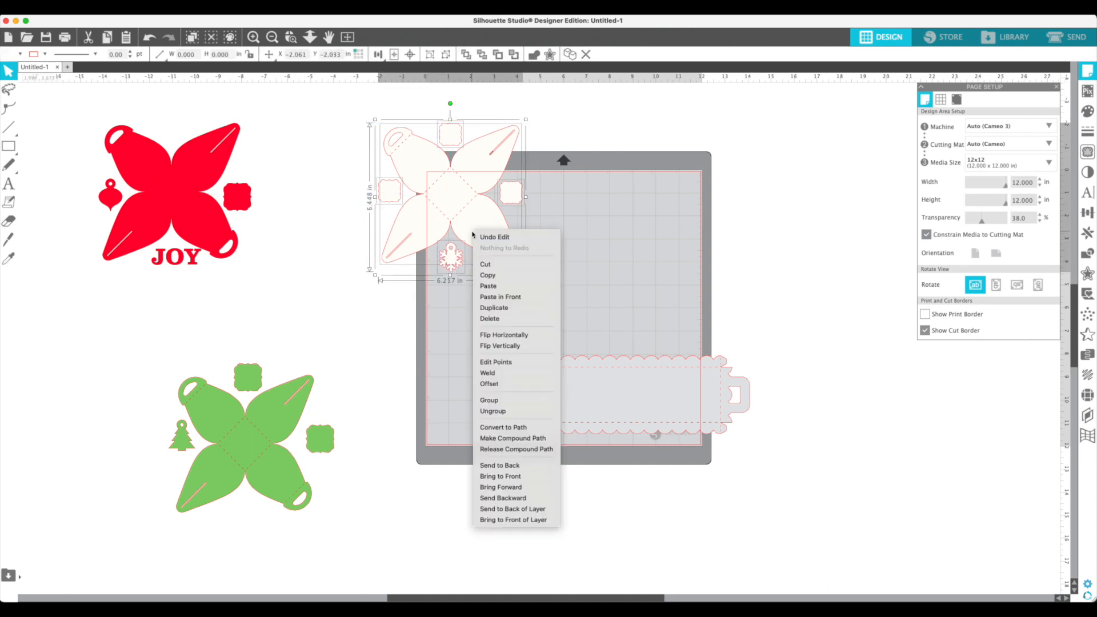
{"action": "left_click", "coordinate": [503, 400]}
{"action": "left_click", "coordinate": [556, 275]}
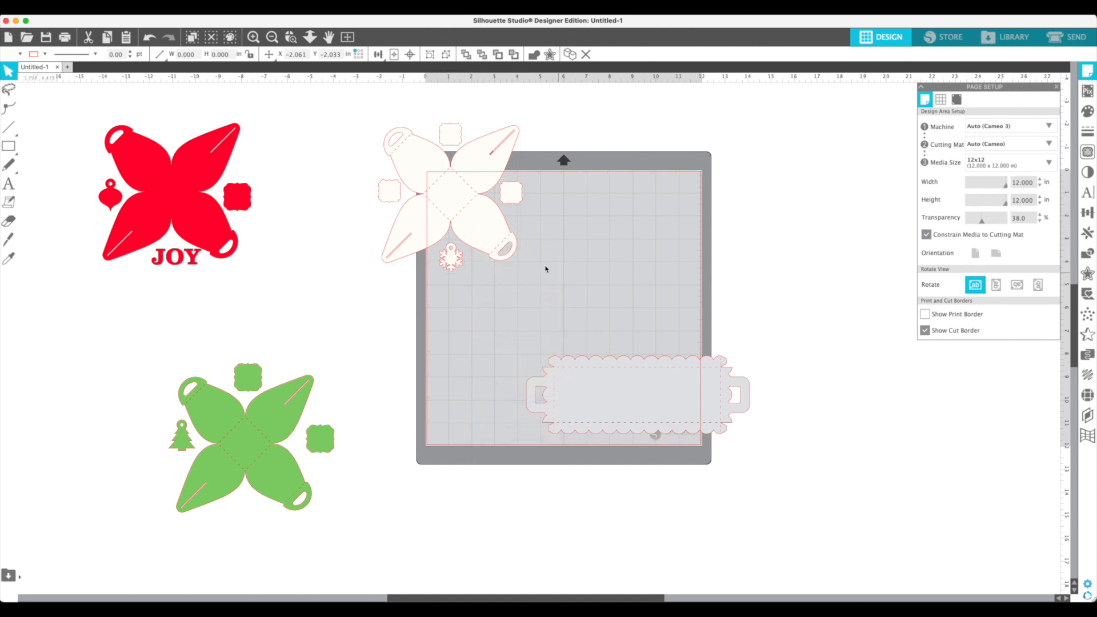
{"action": "left_click_drag", "start_coordinate": [496, 239], "coordinate": [806, 263]}
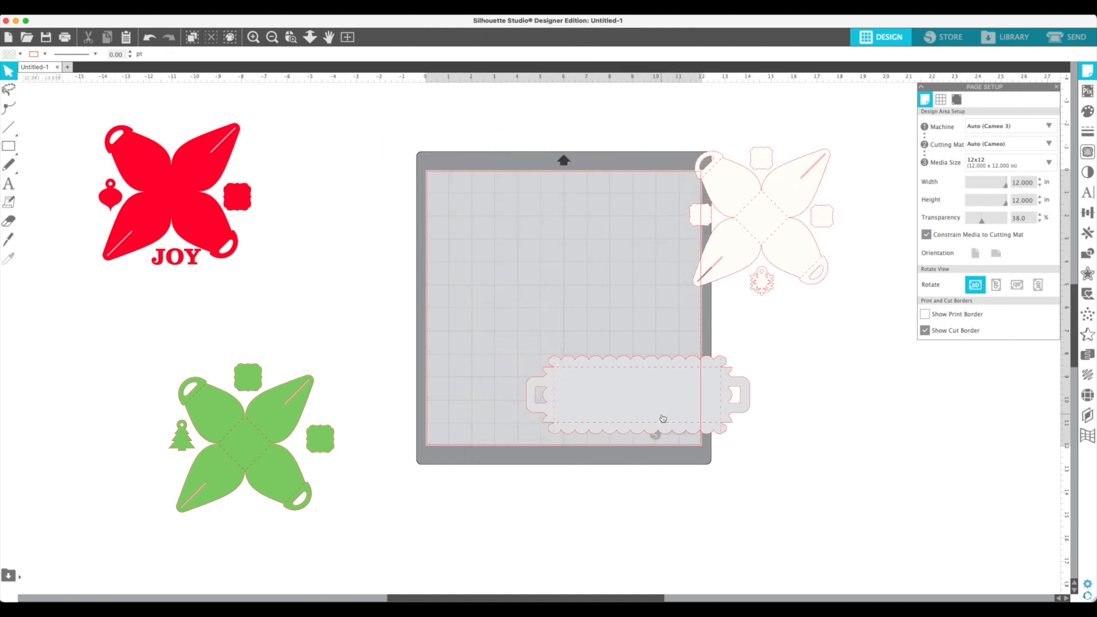
{"action": "left_click_drag", "start_coordinate": [680, 409], "coordinate": [671, 405]}
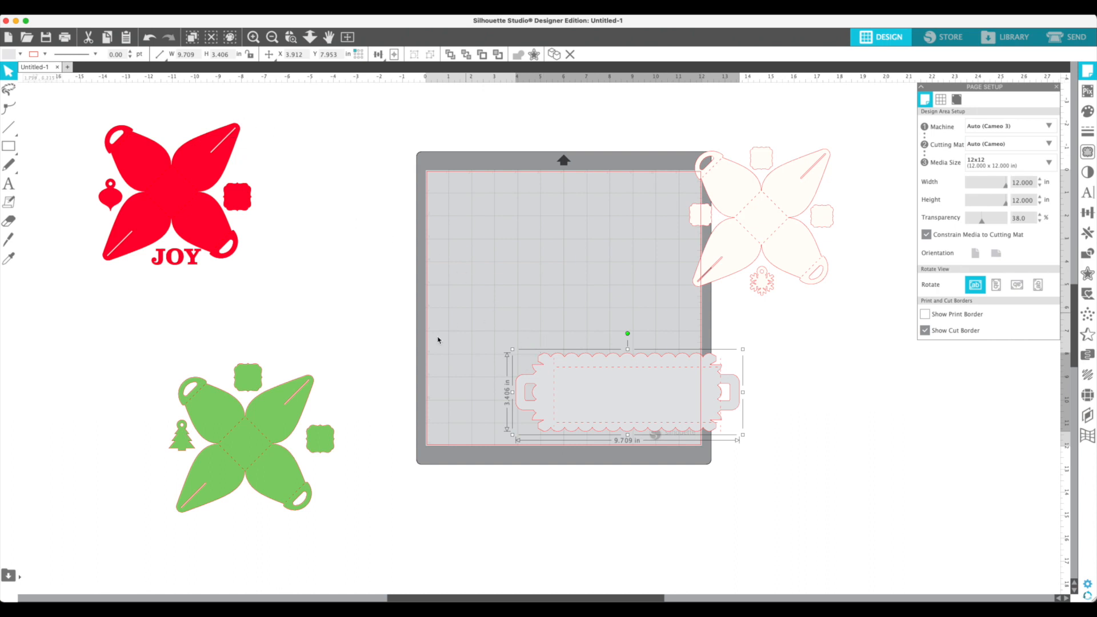
{"action": "left_click", "coordinate": [150, 37]}
{"action": "left_click", "coordinate": [150, 38]}
Step: Move the white group clear of the mat and group the grey tray's outline with its fold lines
{"action": "left_click_drag", "start_coordinate": [754, 208], "coordinate": [779, 198]}
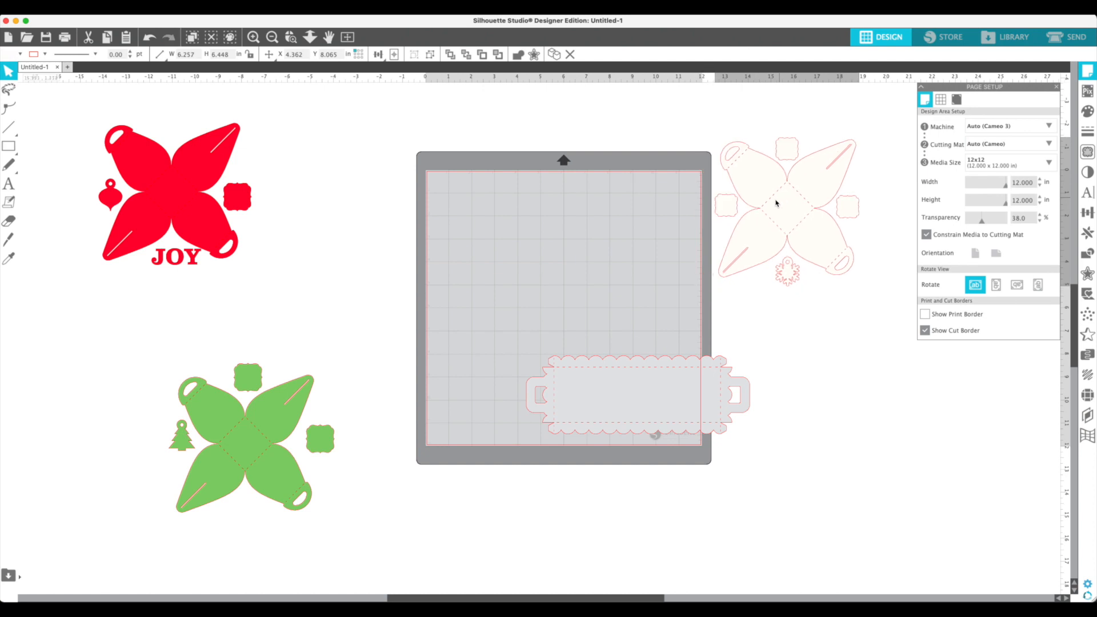
{"action": "left_click", "coordinate": [426, 292]}
{"action": "left_click_drag", "start_coordinate": [507, 350], "coordinate": [786, 463]}
{"action": "right_click", "coordinate": [689, 404]}
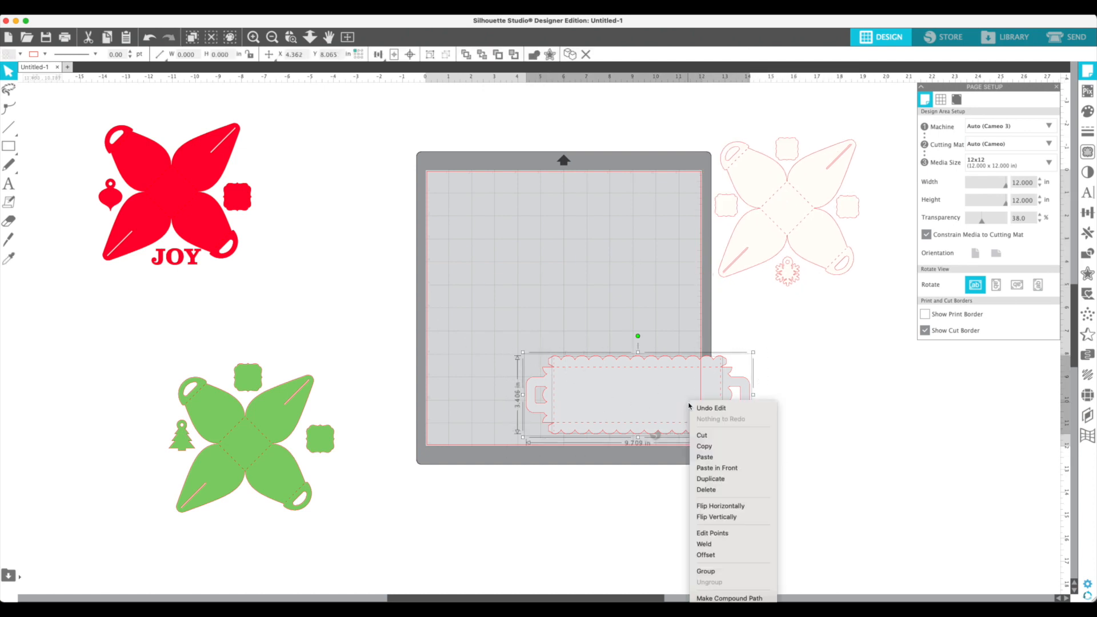
{"action": "left_click", "coordinate": [714, 571]}
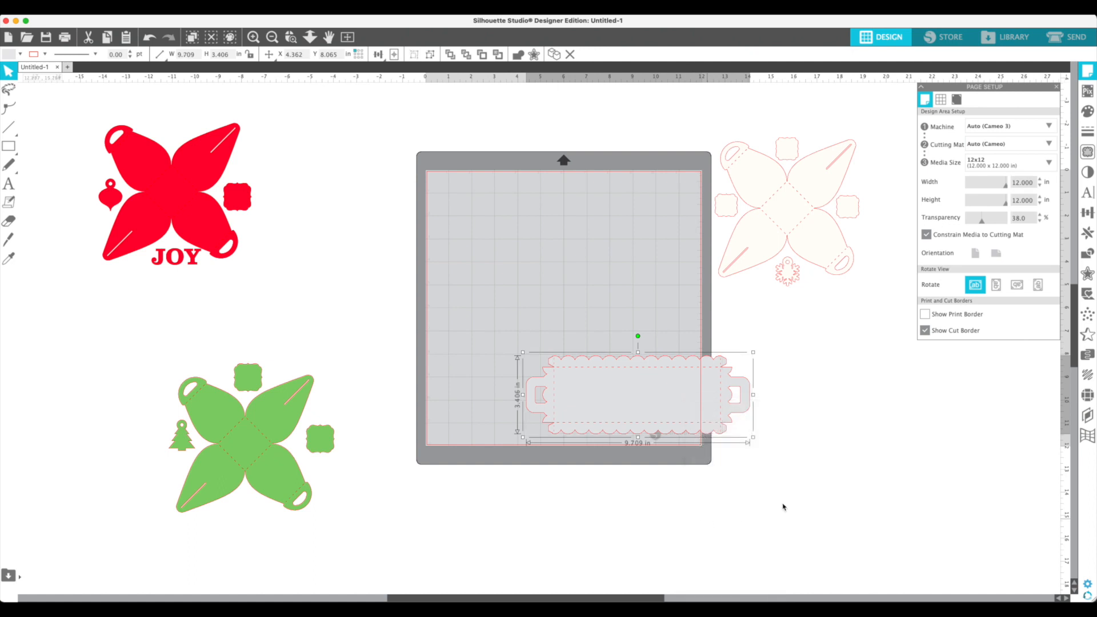
Step: Move the grouped grey tray off the mat, below its lower-right corner
{"action": "left_click_drag", "start_coordinate": [620, 397], "coordinate": [784, 516]}
{"action": "left_click", "coordinate": [561, 419]}
{"action": "left_click", "coordinate": [764, 423]}
Step: Place the white group in the mat's upper-left area and switch to the send view for the cut settings
{"action": "left_click_drag", "start_coordinate": [779, 209], "coordinate": [517, 245]}
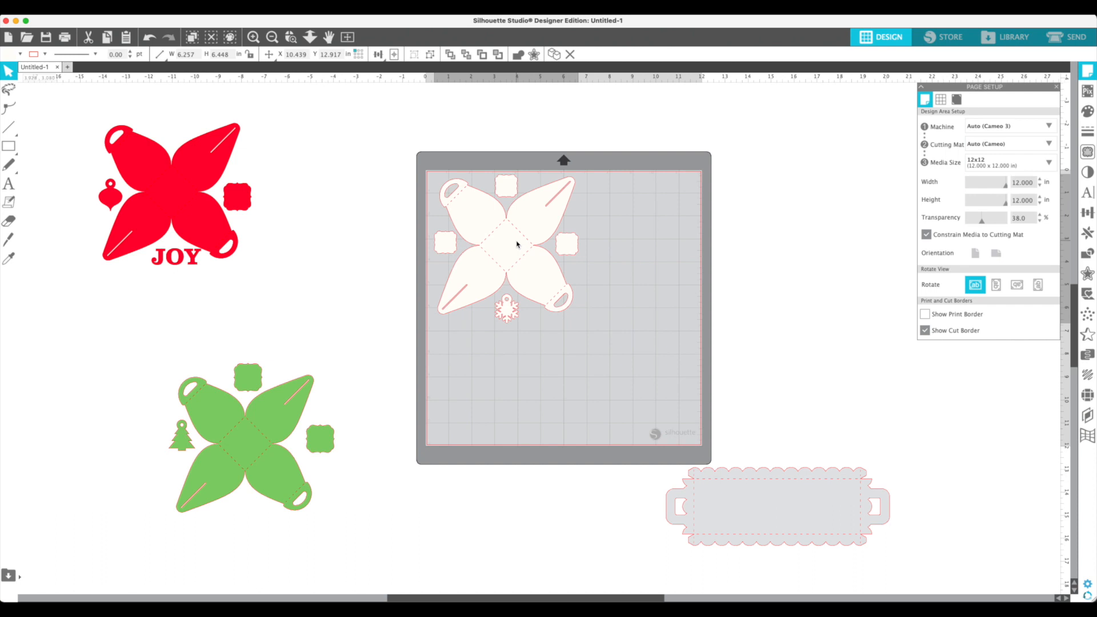
{"action": "left_click", "coordinate": [517, 245]}
{"action": "scroll", "coordinate": [496, 263], "scroll_direction": "down", "scroll_amount": 1}
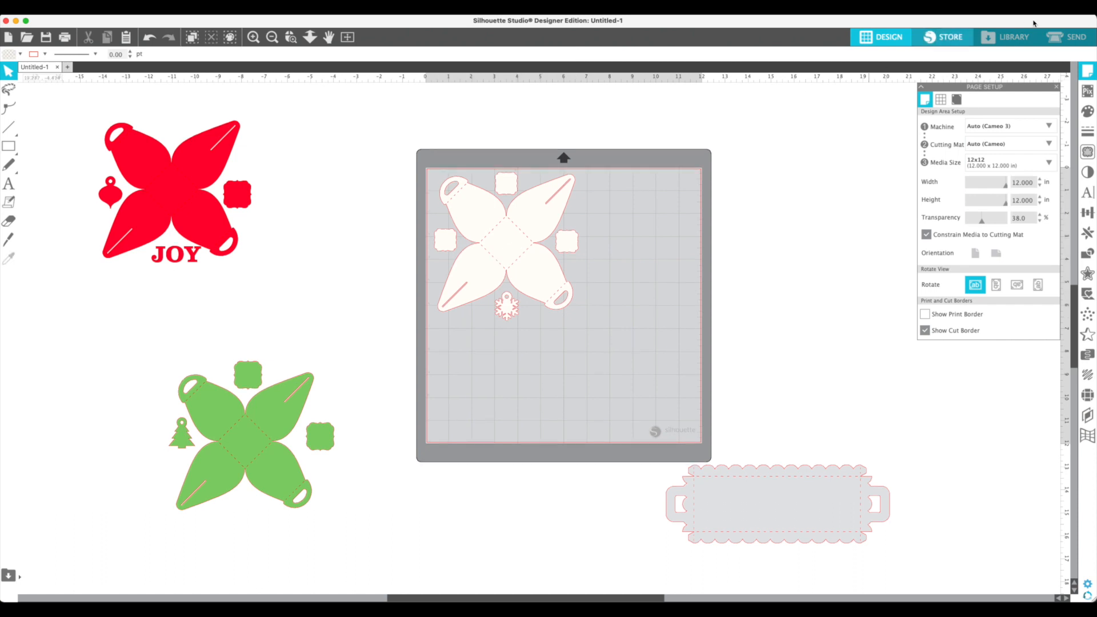
{"action": "left_click", "coordinate": [1076, 42]}
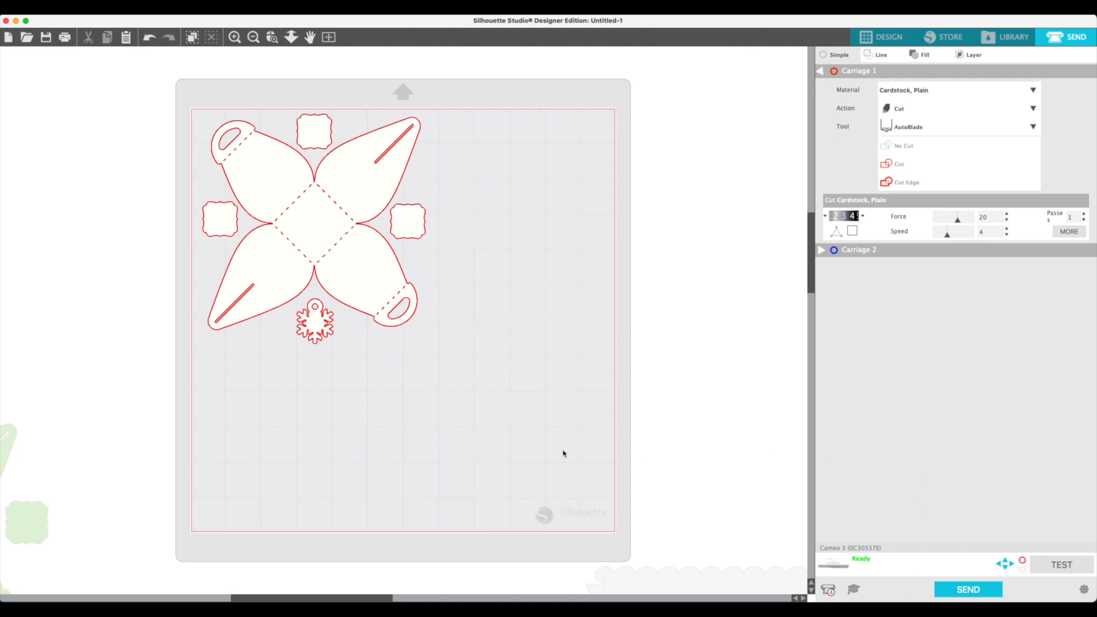
Step: Return to the design view and replace the white group on the mat with the red group
{"action": "left_click", "coordinate": [883, 37]}
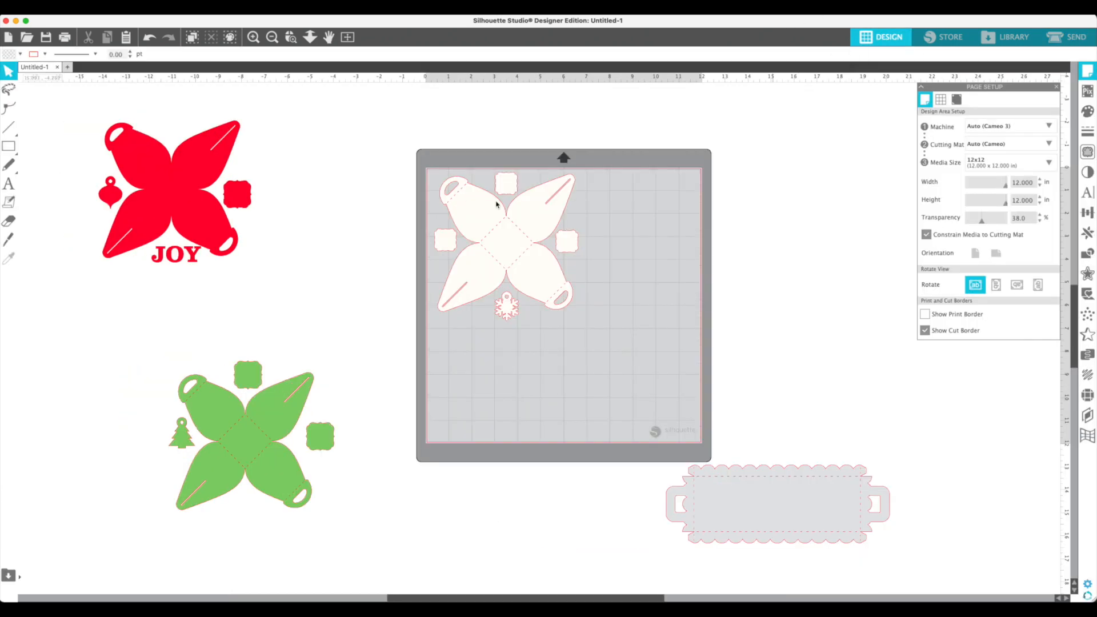
{"action": "left_click_drag", "start_coordinate": [510, 241], "coordinate": [803, 249]}
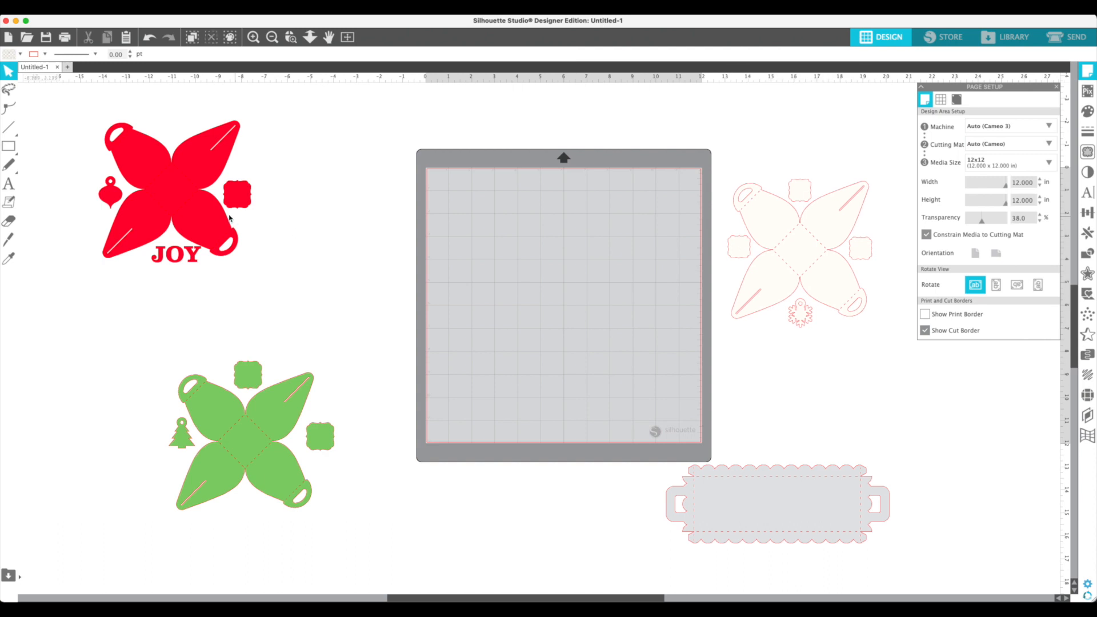
{"action": "left_click_drag", "start_coordinate": [211, 207], "coordinate": [539, 254]}
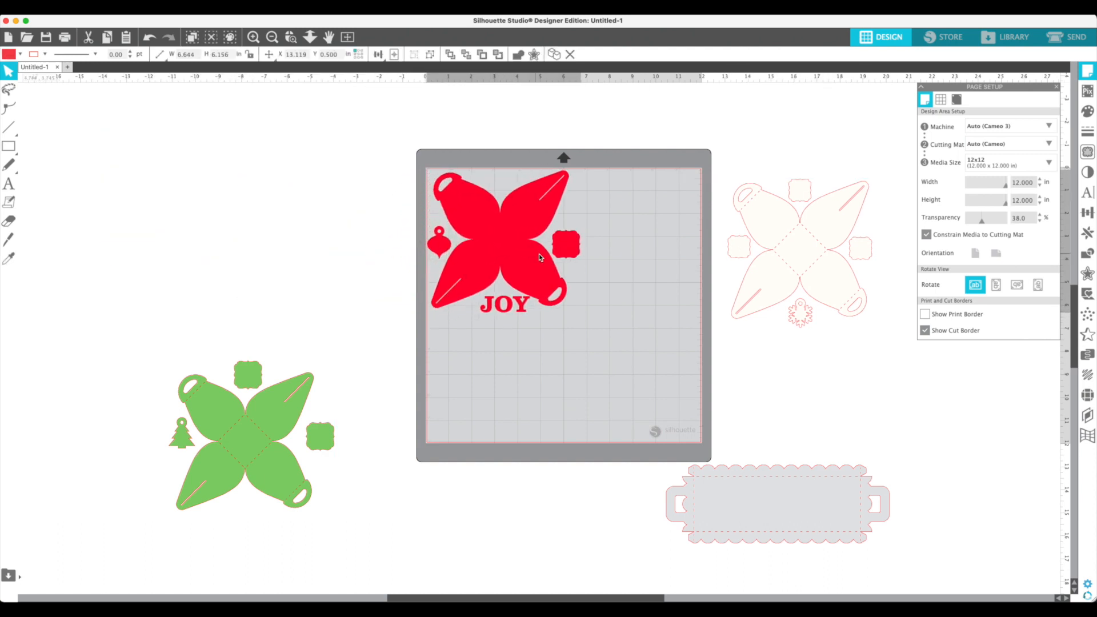
Step: Move the red group off the mat to its upper-left side and bring the green group directly beneath it
{"action": "key", "text": "Escape"}
{"action": "scroll", "coordinate": [514, 265], "scroll_direction": "right", "scroll_amount": 1}
{"action": "left_click_drag", "start_coordinate": [517, 254], "coordinate": [313, 259]}
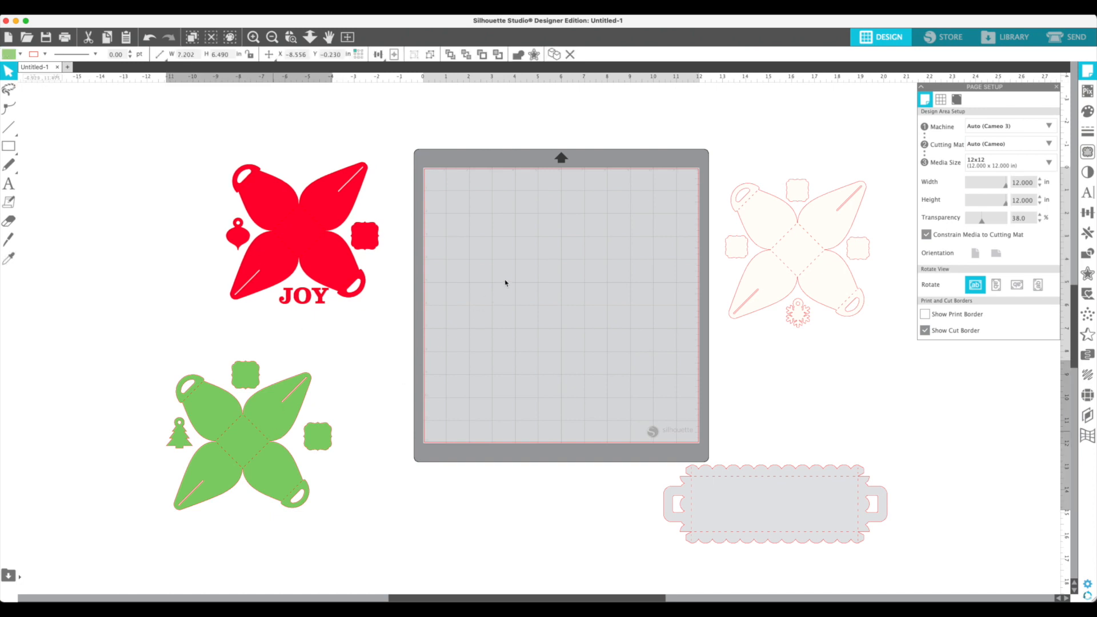
{"action": "left_click_drag", "start_coordinate": [505, 280], "coordinate": [339, 413]}
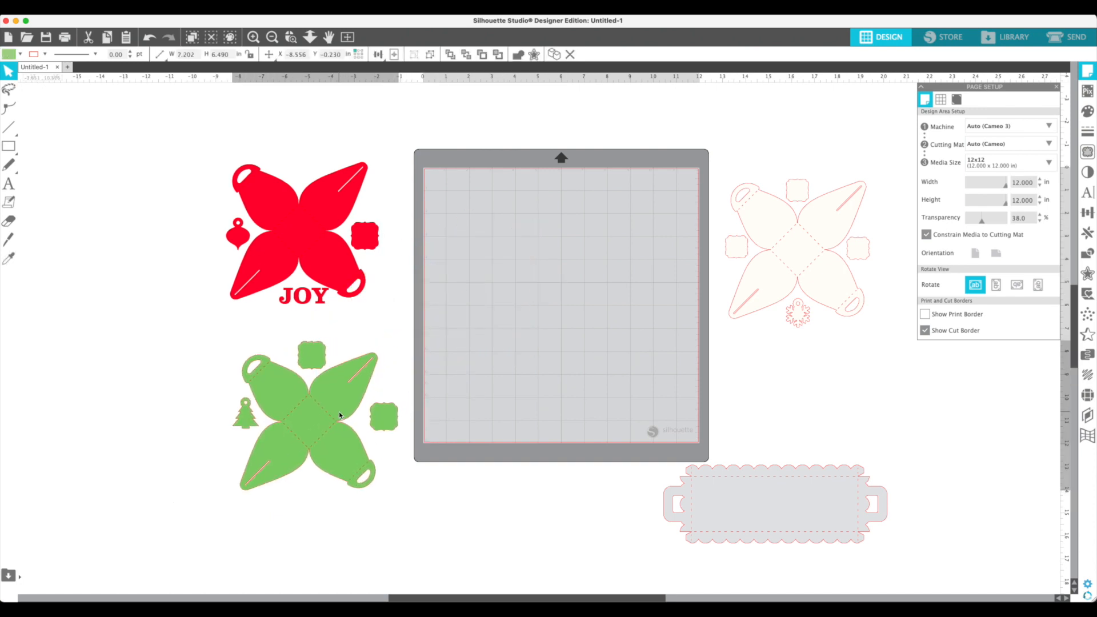
{"action": "key", "text": "Escape"}
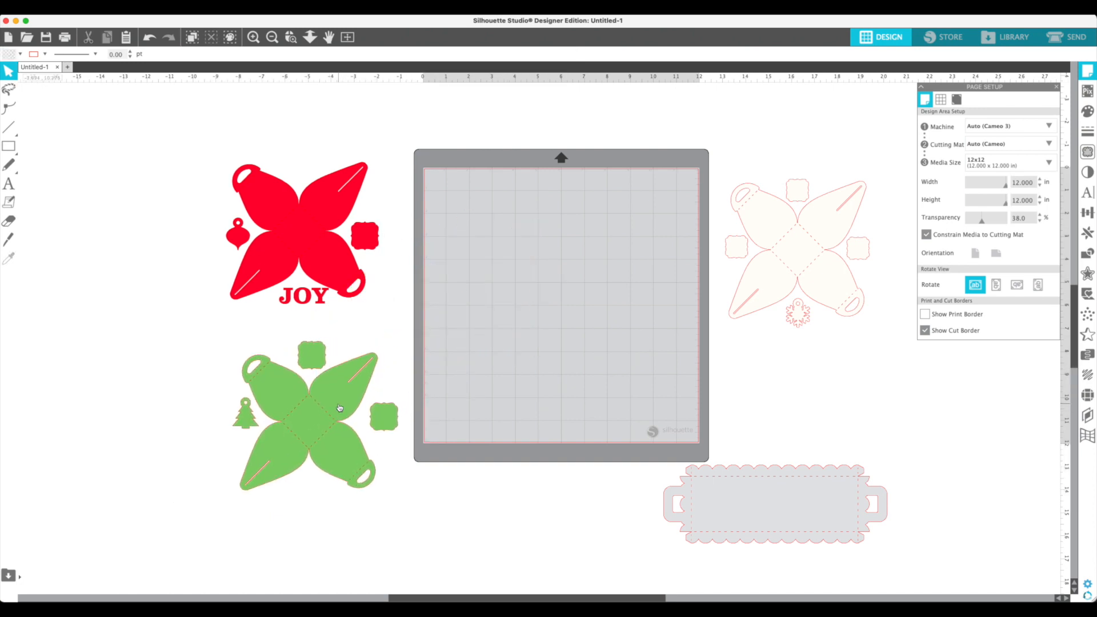
Step: Place the grey tray on the mat just inside its left edge and set the page transparency to 0
{"action": "left_click", "coordinate": [793, 508]}
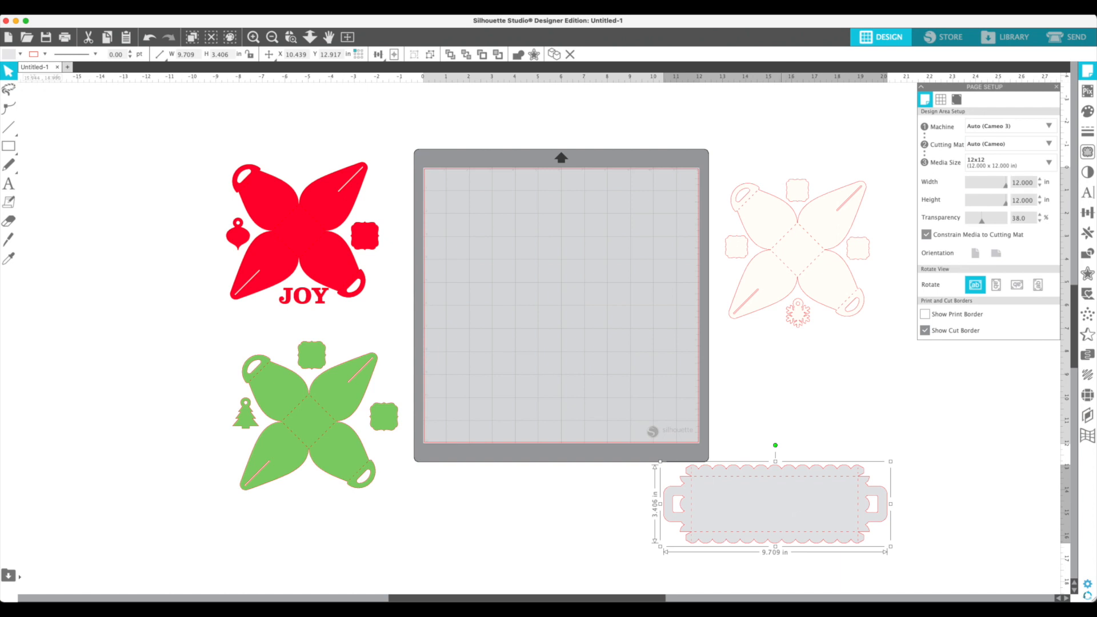
{"action": "left_click_drag", "start_coordinate": [798, 532], "coordinate": [637, 372]}
{"action": "scroll", "coordinate": [636, 372], "scroll_direction": "left", "scroll_amount": 1}
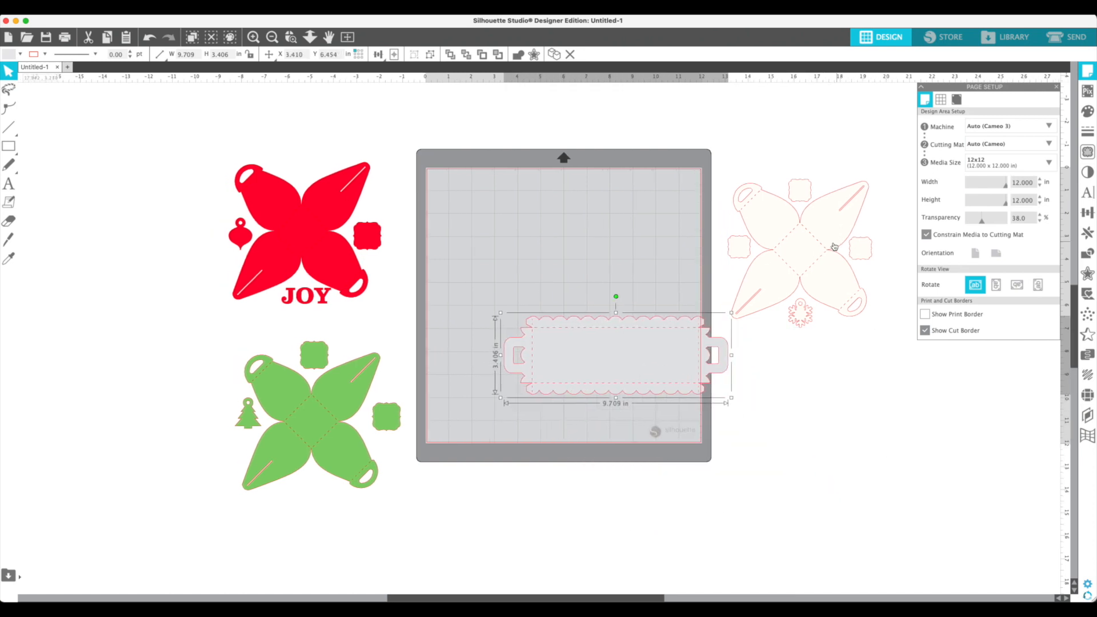
{"action": "left_click_drag", "start_coordinate": [983, 225], "coordinate": [966, 225]}
{"action": "left_click", "coordinate": [612, 240]}
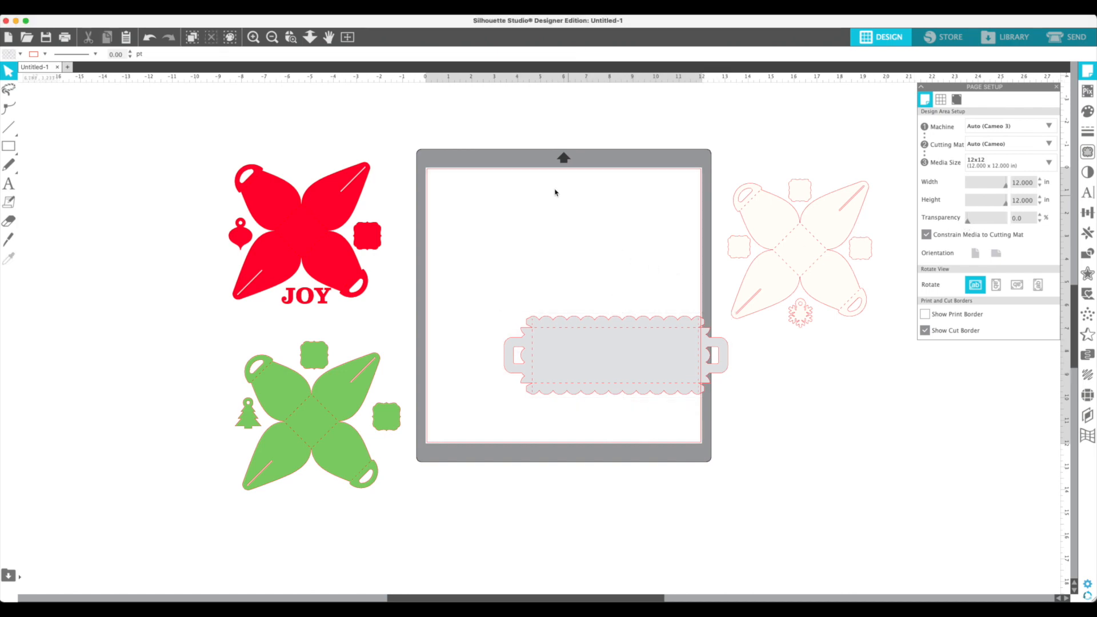
{"action": "left_click_drag", "start_coordinate": [595, 356], "coordinate": [524, 306]}
{"action": "left_click", "coordinate": [408, 314]}
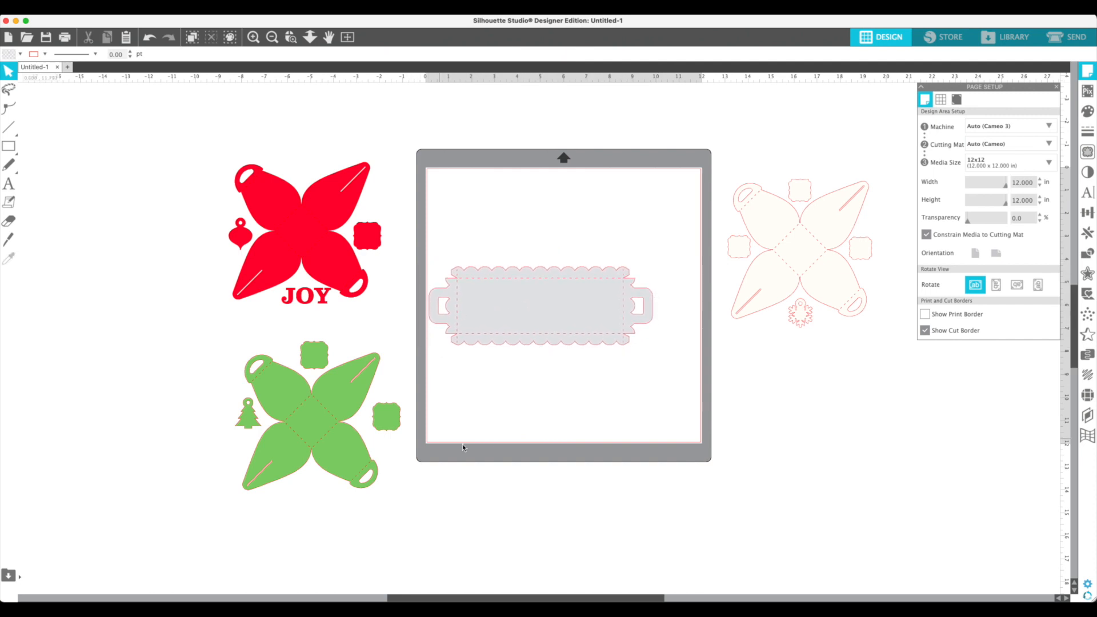
Step: Stack the red, green and white groups over the grey tray on the mat
{"action": "left_click", "coordinate": [315, 233]}
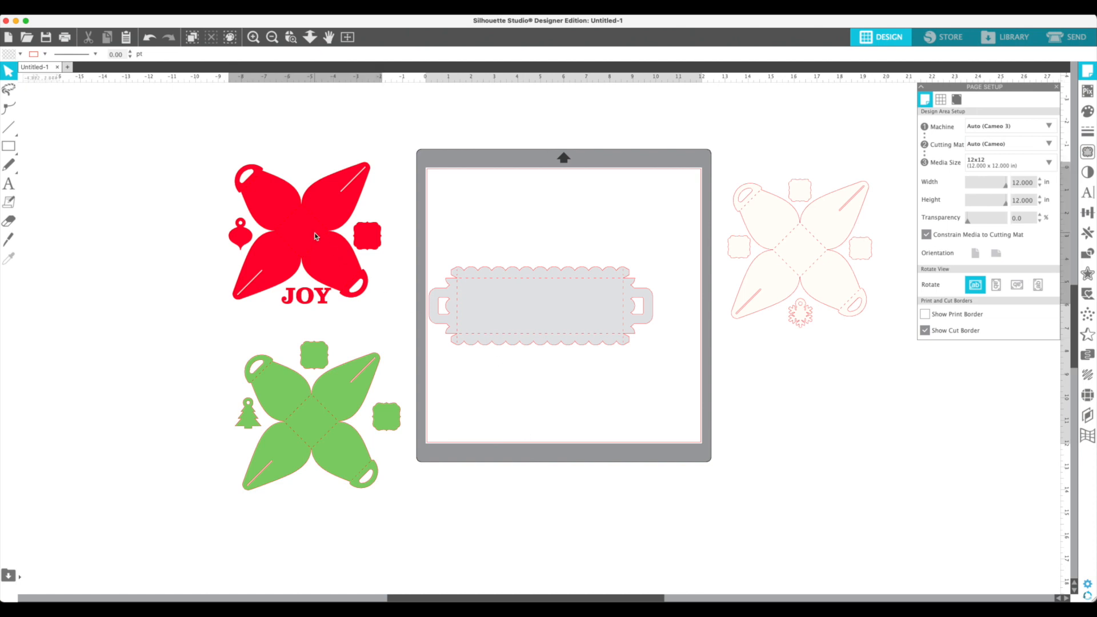
{"action": "left_click_drag", "start_coordinate": [316, 237], "coordinate": [349, 234]}
{"action": "left_click_drag", "start_coordinate": [504, 250], "coordinate": [553, 300]}
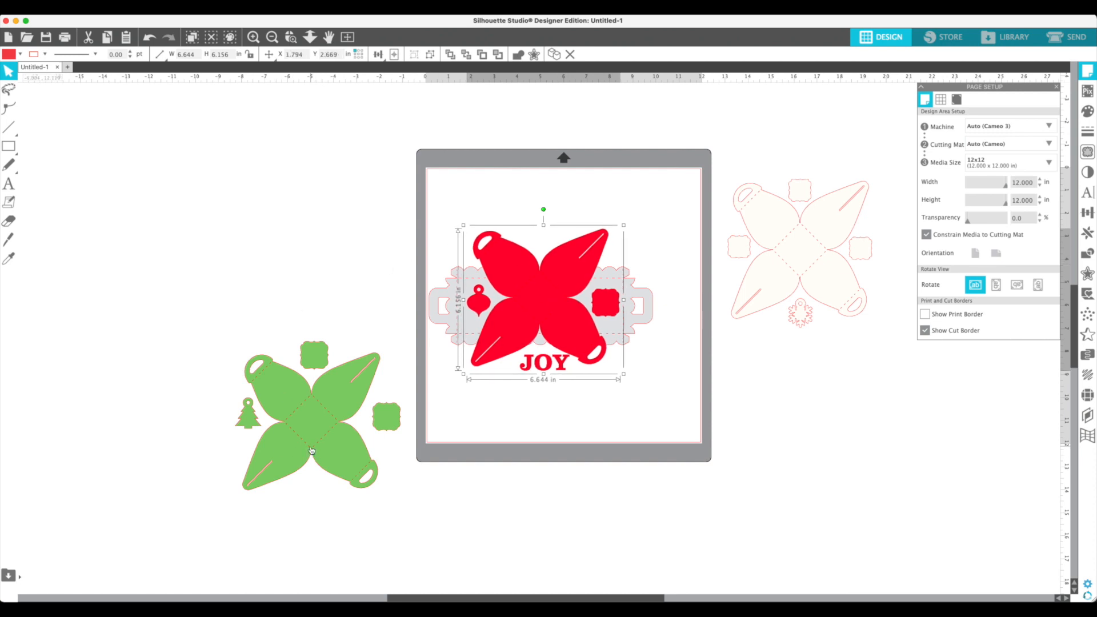
{"action": "left_click_drag", "start_coordinate": [330, 443], "coordinate": [544, 326]}
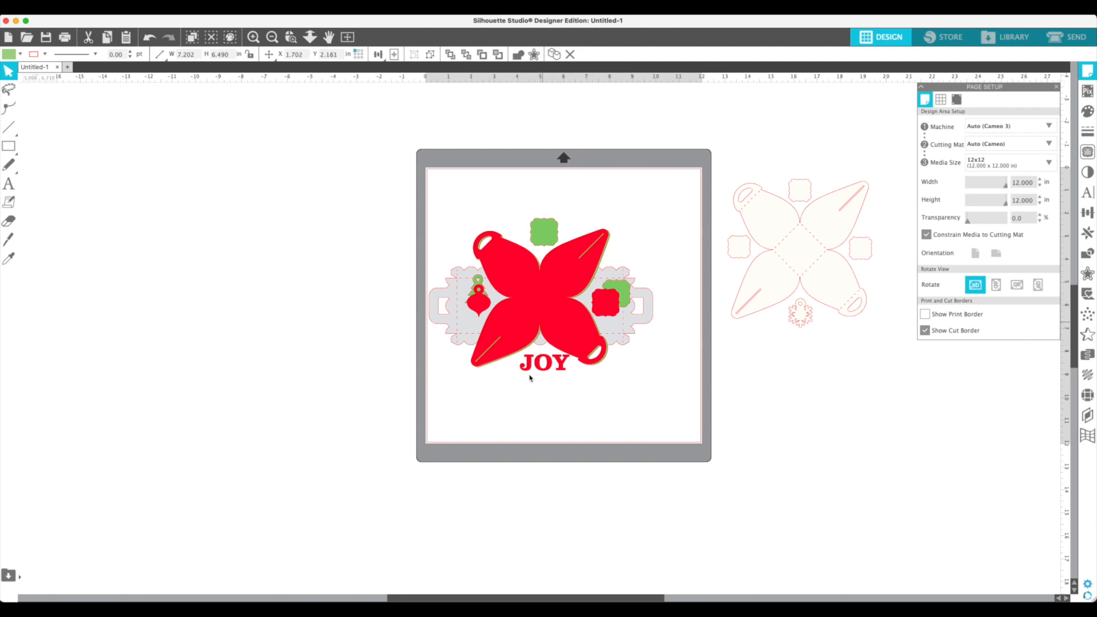
{"action": "left_click_drag", "start_coordinate": [781, 252], "coordinate": [533, 294]}
{"action": "left_click", "coordinate": [250, 277]}
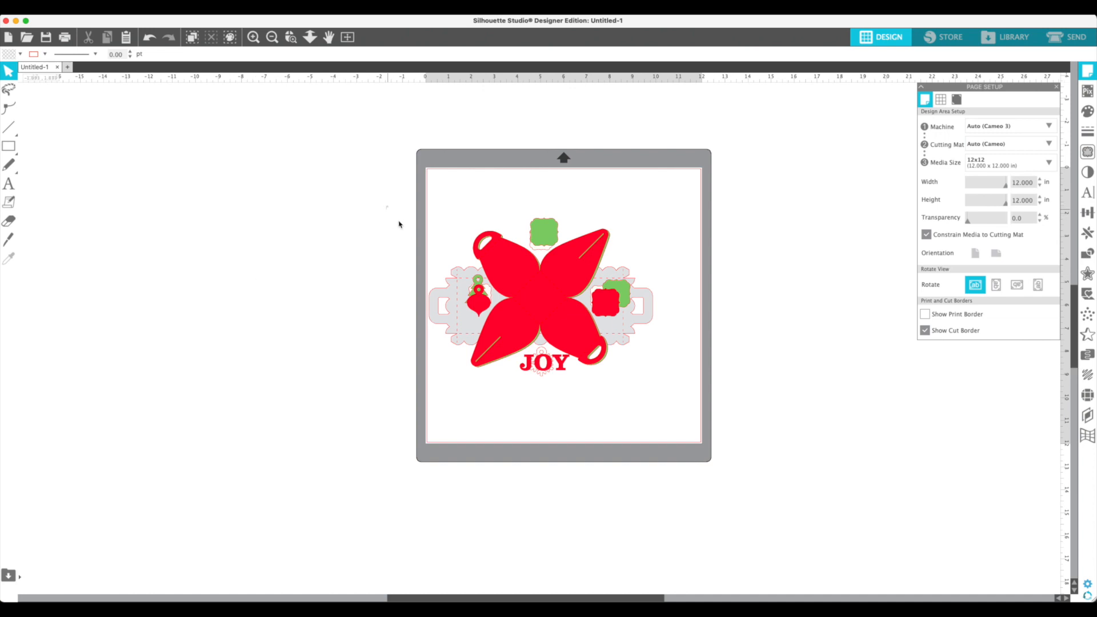
Step: Select all four overlapping groups and enlarge them together proportionally to about 11.66 in wide, within the mat's cut border
{"action": "left_click_drag", "start_coordinate": [389, 215], "coordinate": [602, 369]}
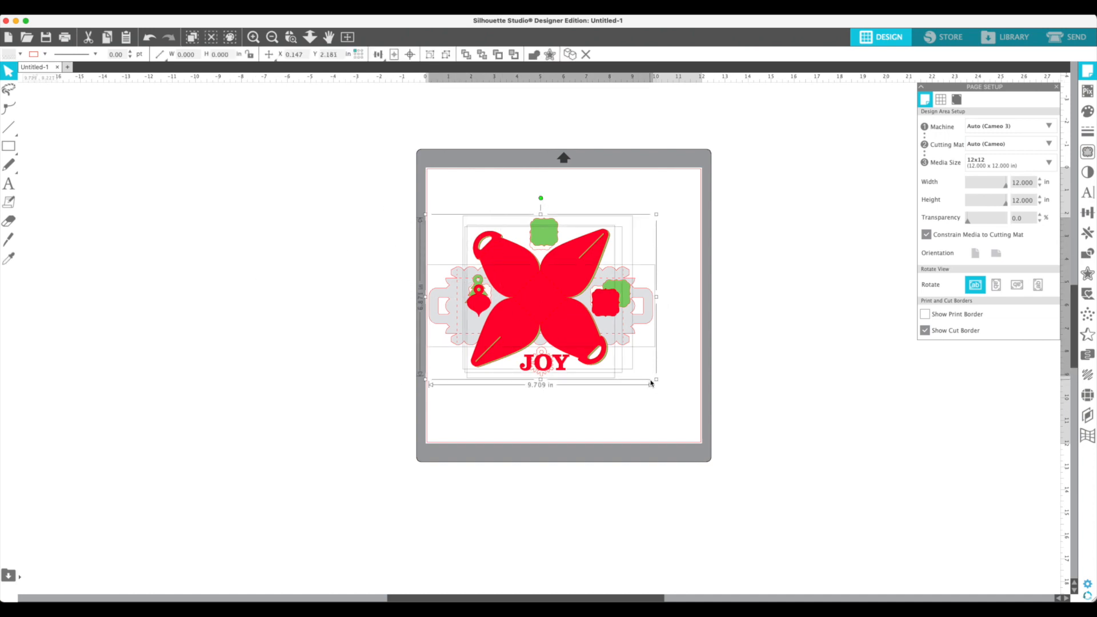
{"action": "left_click_drag", "start_coordinate": [656, 379], "coordinate": [682, 400]}
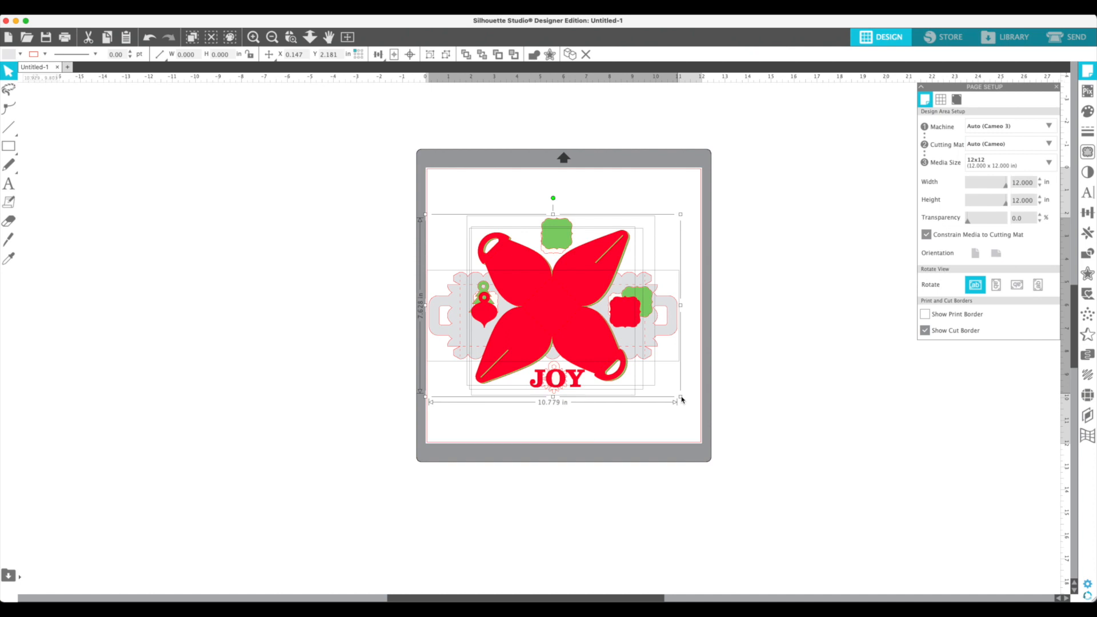
{"action": "left_click_drag", "start_coordinate": [682, 399], "coordinate": [698, 419]}
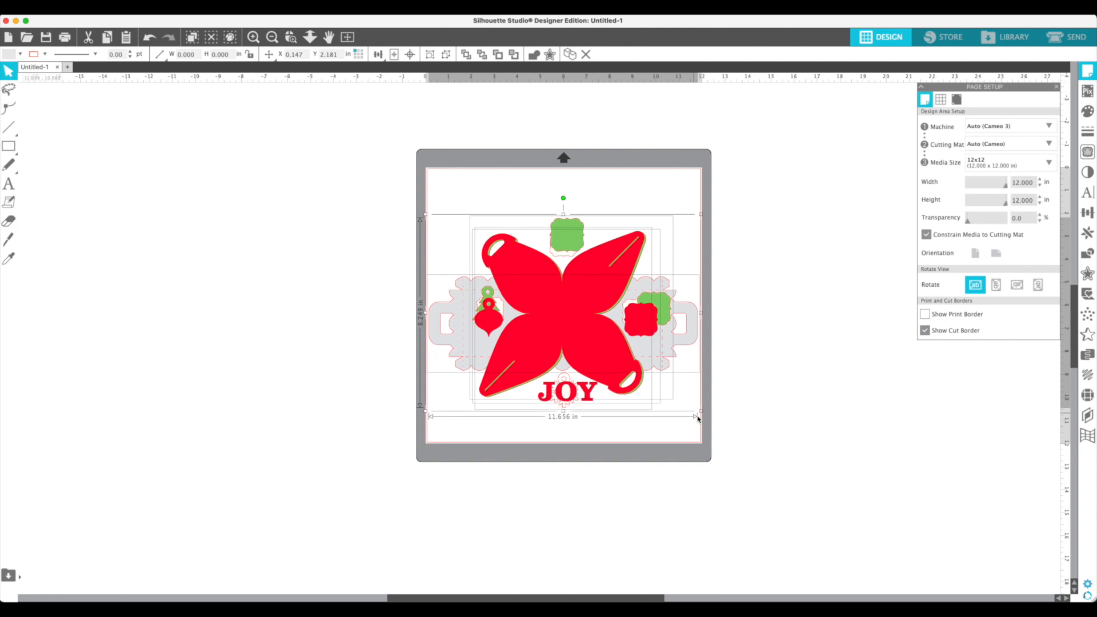
{"action": "left_click", "coordinate": [761, 427]}
Step: Separate the enlarged groups, moving red left of the mat, white and green right of it, and keeping only the grey tray on the mat
{"action": "left_click_drag", "start_coordinate": [567, 316], "coordinate": [289, 231]}
{"action": "left_click_drag", "start_coordinate": [604, 318], "coordinate": [381, 422]}
{"action": "left_click_drag", "start_coordinate": [498, 363], "coordinate": [751, 506]}
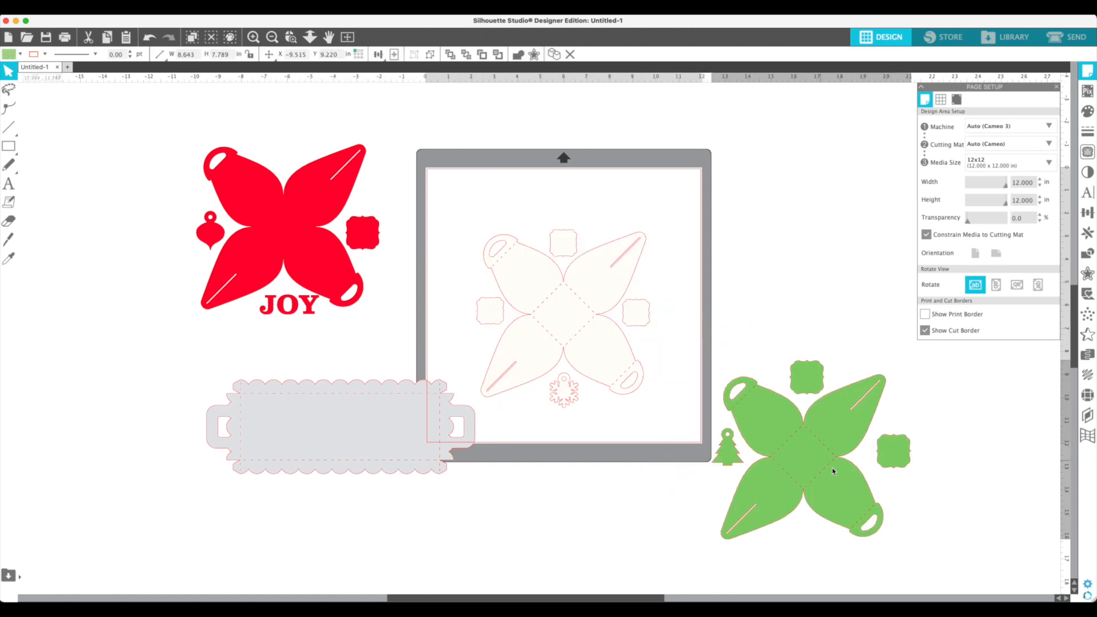
{"action": "left_click_drag", "start_coordinate": [598, 246], "coordinate": [840, 172]}
{"action": "left_click_drag", "start_coordinate": [367, 394], "coordinate": [588, 280]}
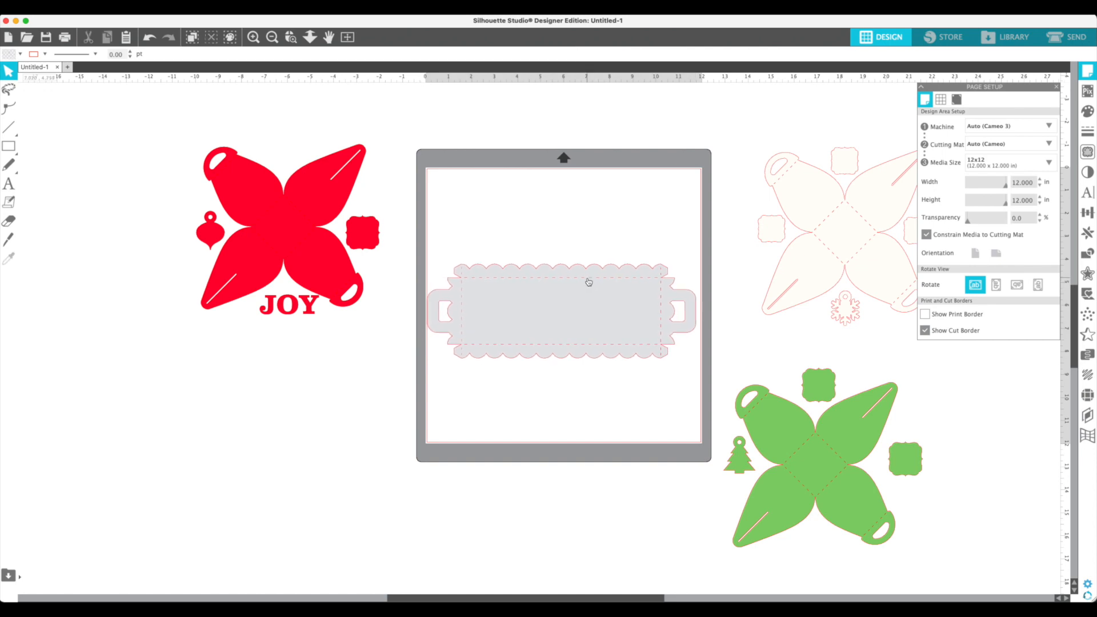
{"action": "scroll", "coordinate": [589, 281], "scroll_direction": "up", "scroll_amount": 2}
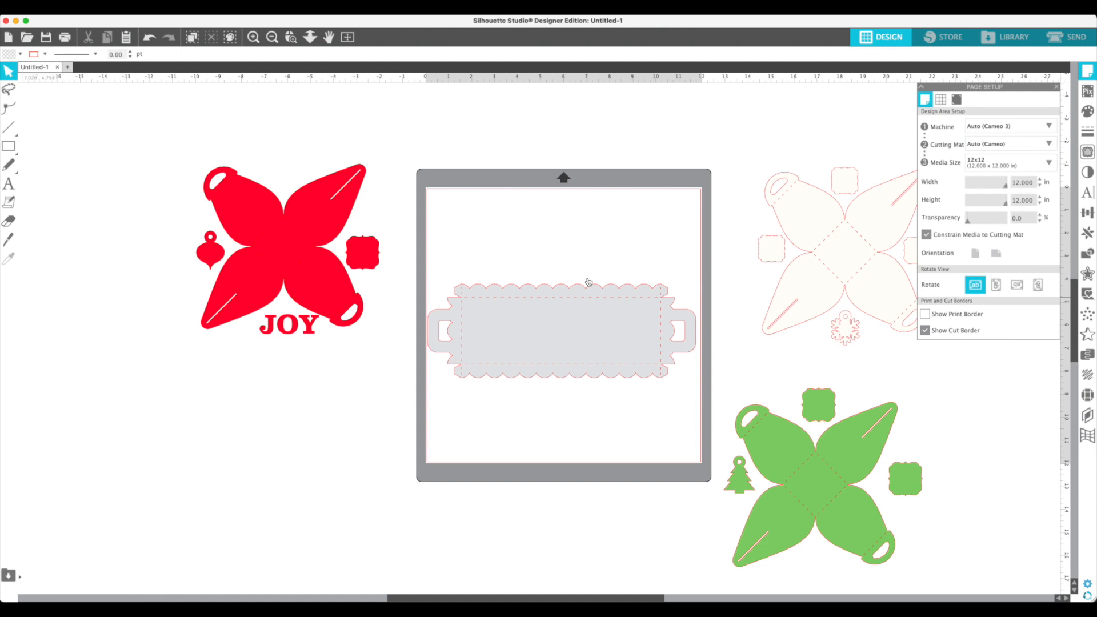